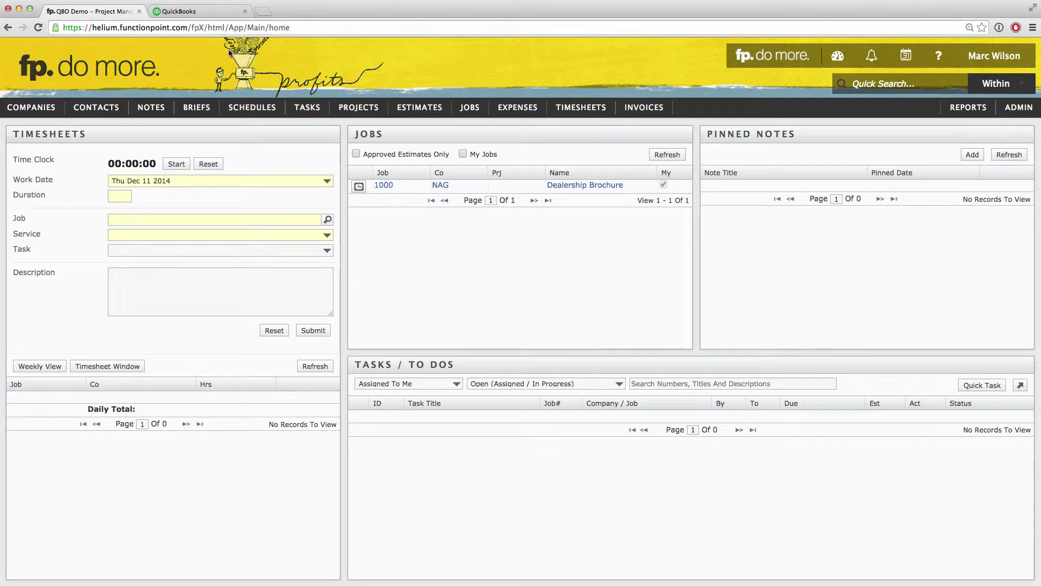
- Change ABC Agency's accounting package to Integrated QuickBooks Online in Office Preferences and submit it
{"action": "left_click", "coordinate": [193, 12]}
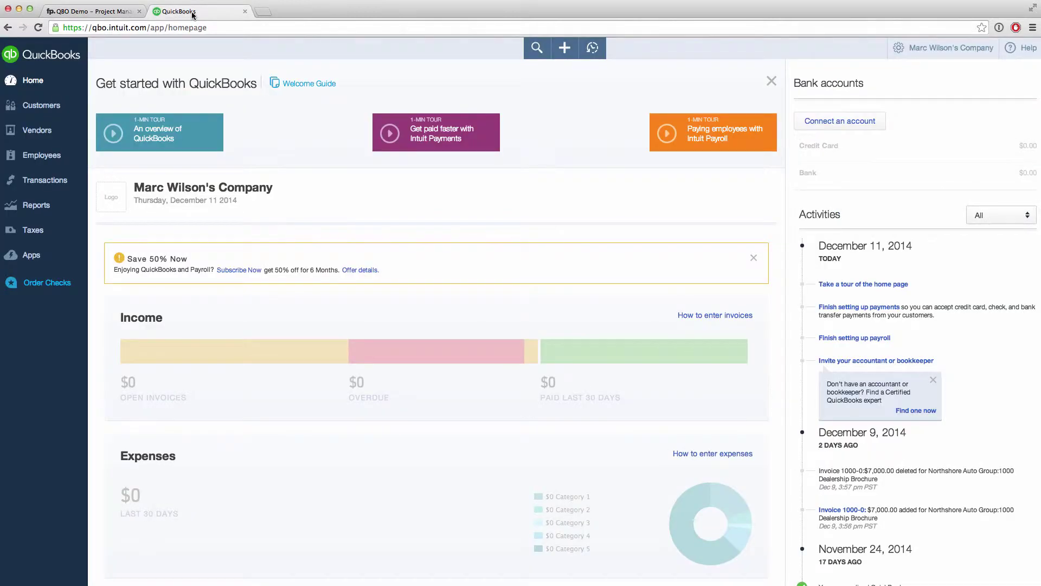
{"action": "left_click", "coordinate": [95, 11]}
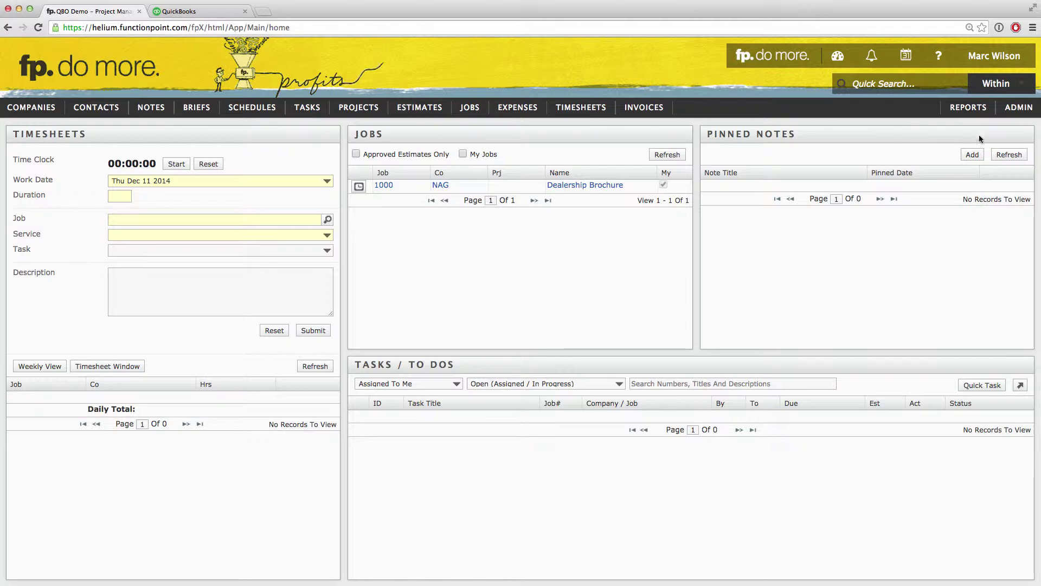
{"action": "mouse_move", "coordinate": [1014, 111]}
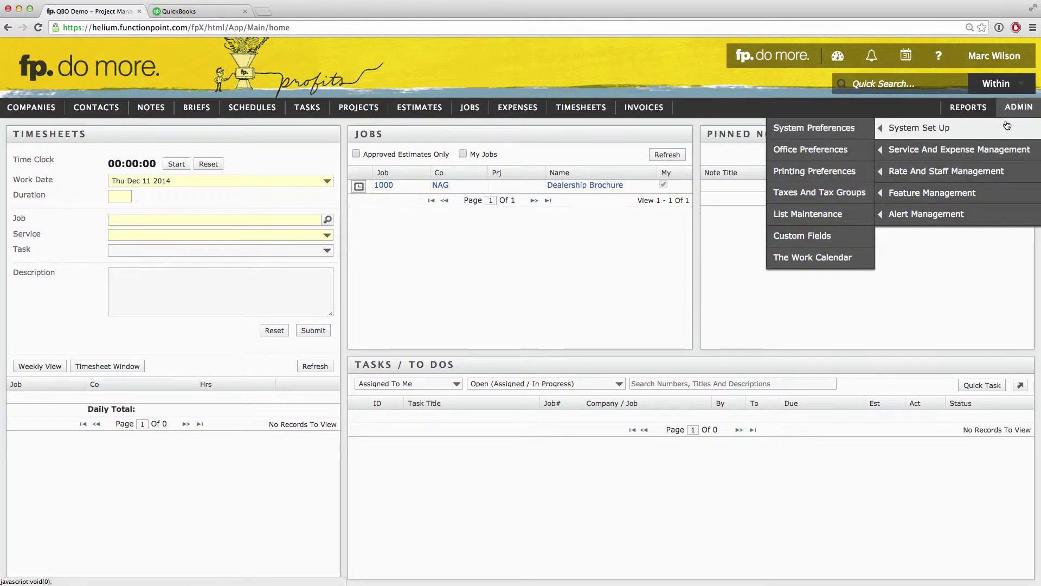
{"action": "left_click", "coordinate": [799, 150]}
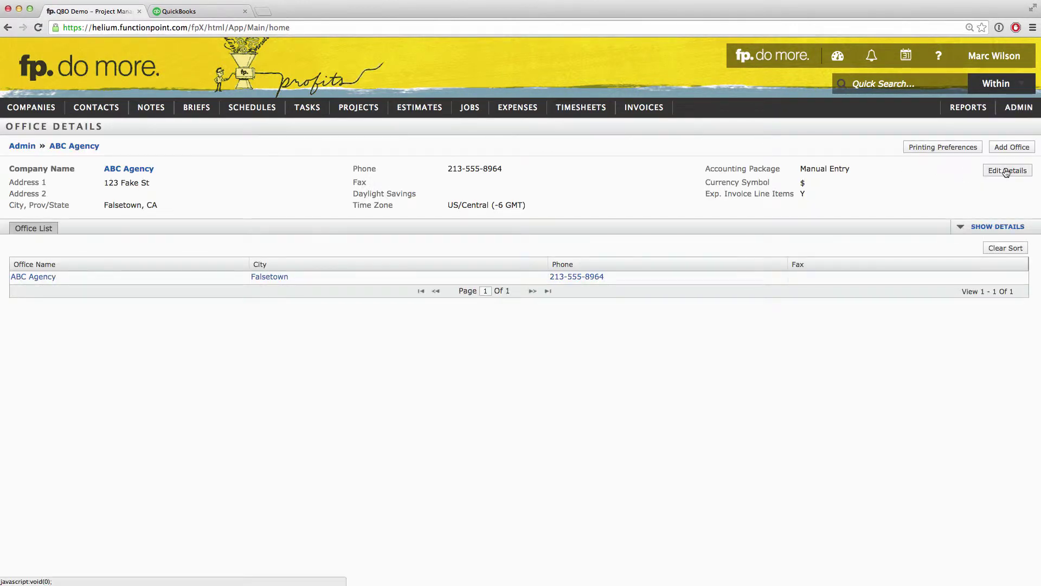
{"action": "left_click", "coordinate": [1005, 170]}
{"action": "left_click", "coordinate": [880, 171]}
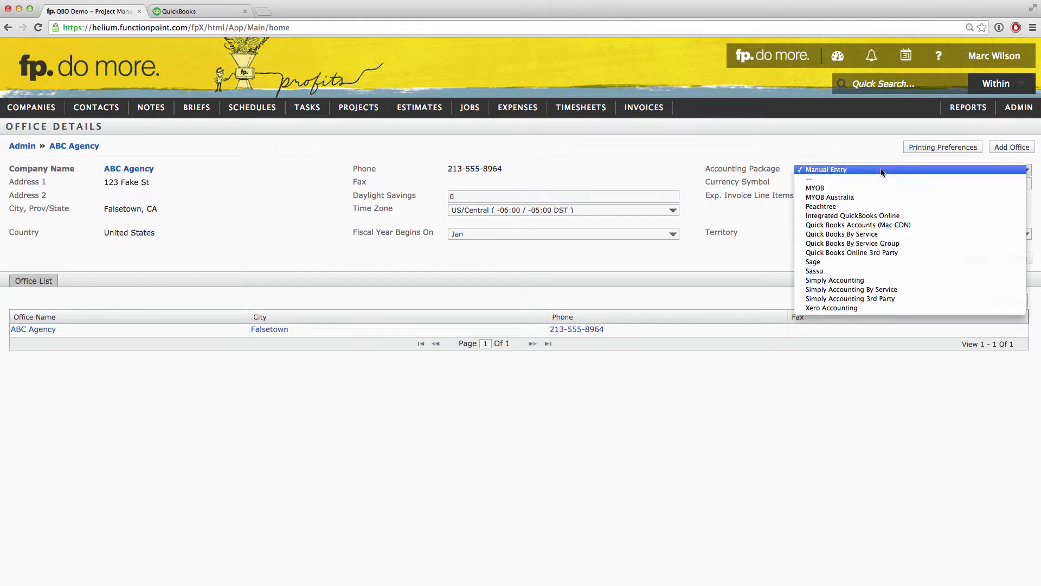
{"action": "left_click", "coordinate": [864, 215]}
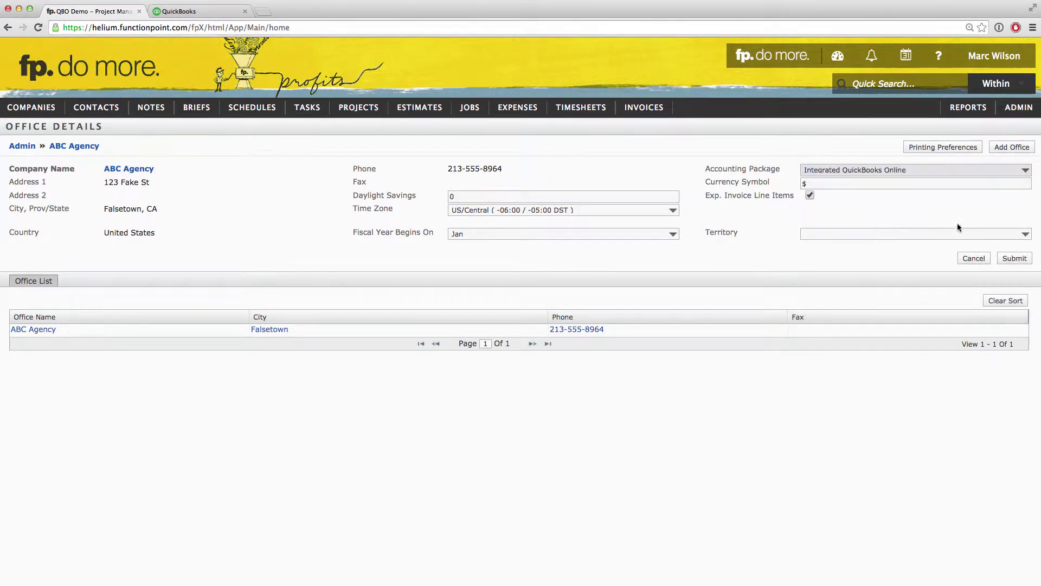
{"action": "left_click", "coordinate": [1008, 260]}
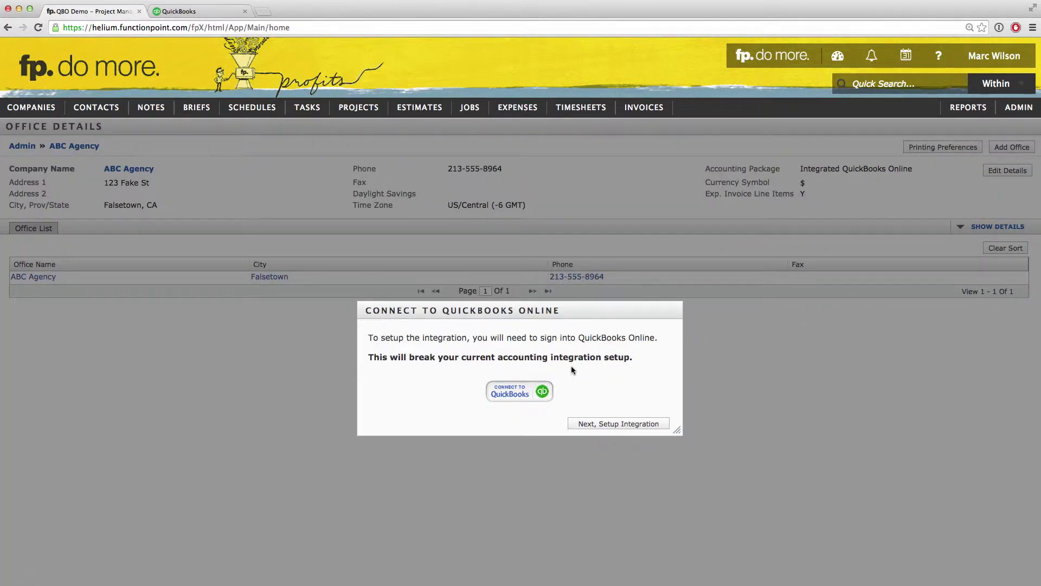
- Authorize Intuit access for Function Point and close the sync confirmation window
{"action": "left_click", "coordinate": [515, 394]}
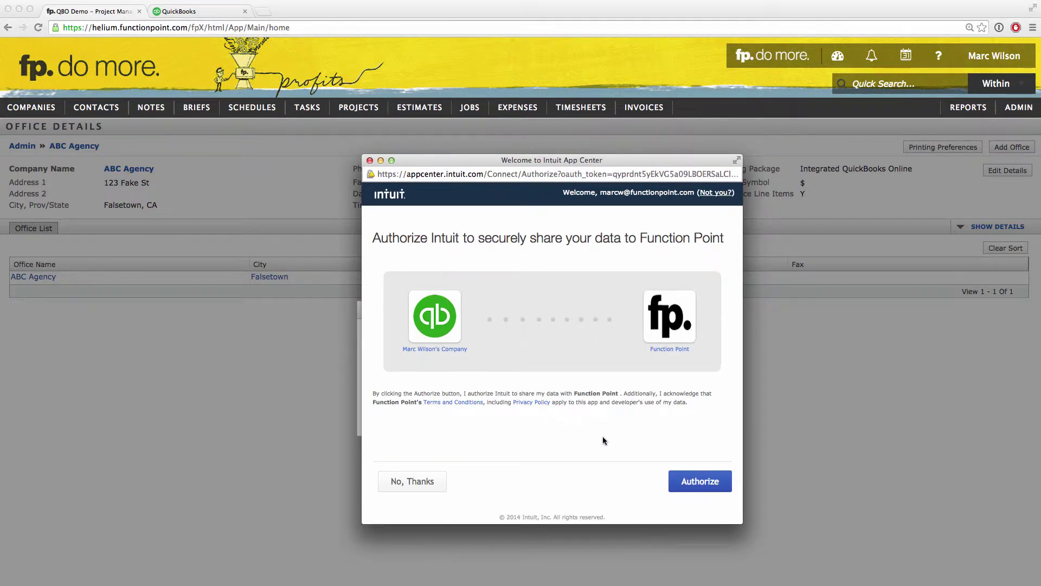
{"action": "left_click", "coordinate": [696, 482]}
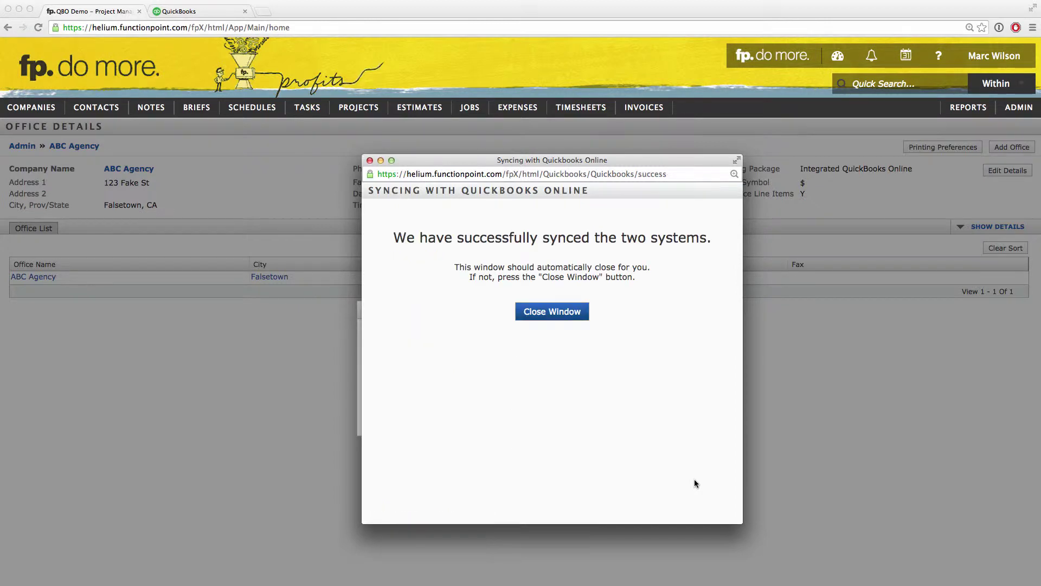
{"action": "left_click", "coordinate": [559, 311]}
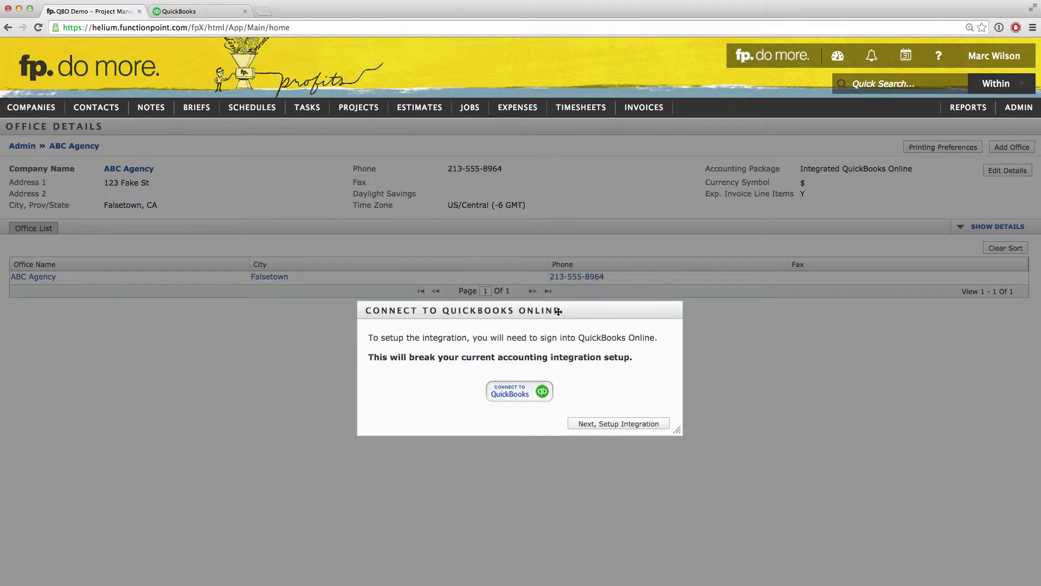
- Start the QuickBooks integration setup, save the General settings, and show the Accounts Receivable mapping
{"action": "left_click", "coordinate": [603, 425]}
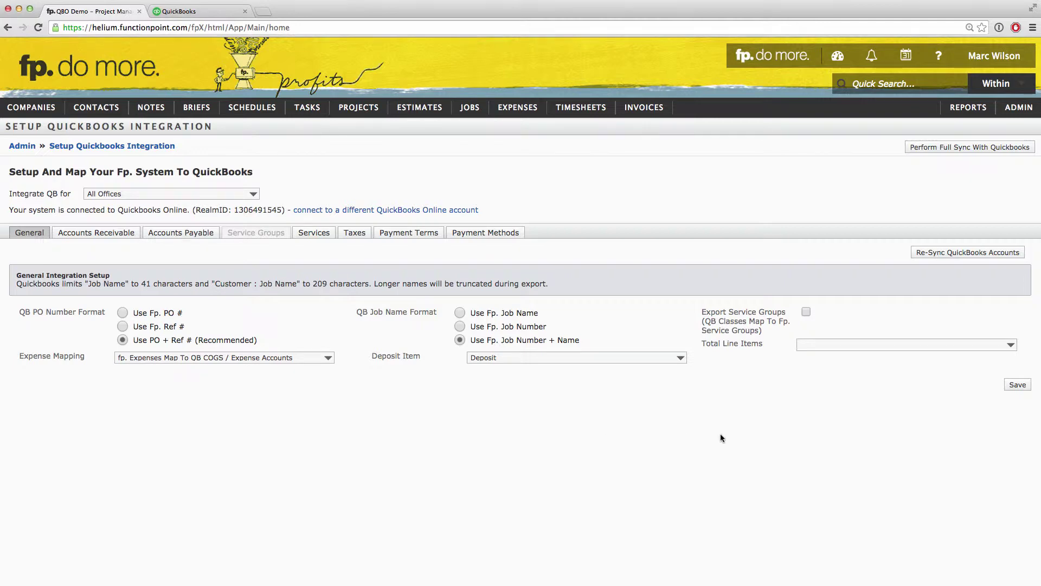
{"action": "left_click", "coordinate": [1015, 390]}
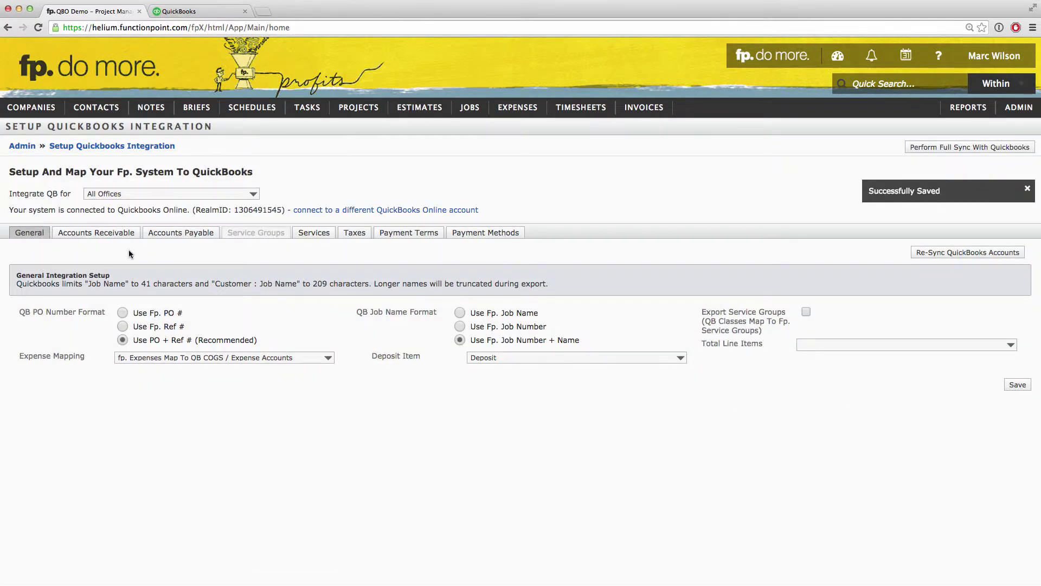
{"action": "left_click", "coordinate": [108, 233]}
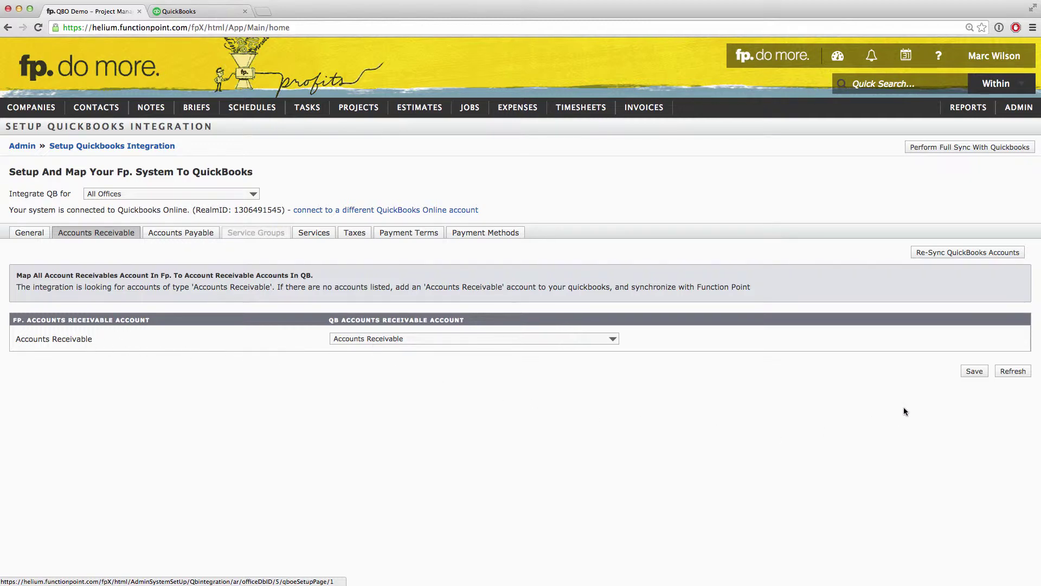
- Save the Accounts Receivable mapping and then the Accounts Payable mapping
{"action": "left_click", "coordinate": [974, 371]}
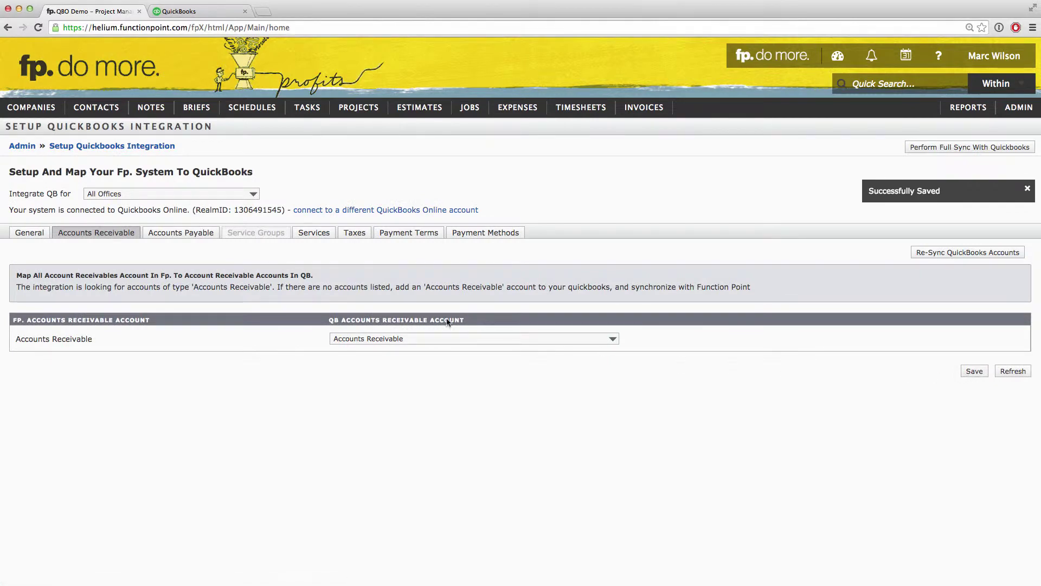
{"action": "left_click", "coordinate": [187, 234]}
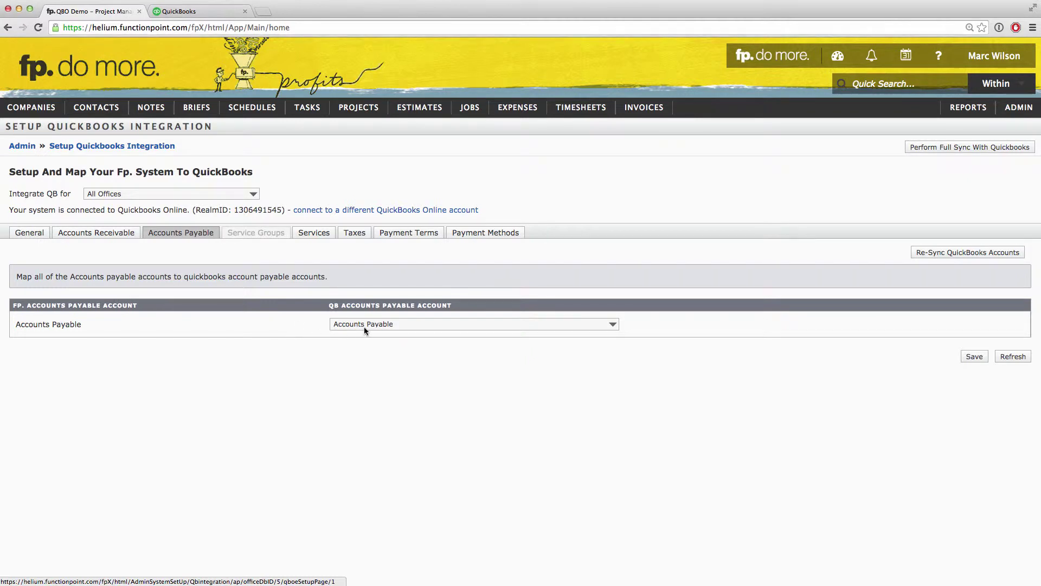
{"action": "left_click", "coordinate": [975, 358]}
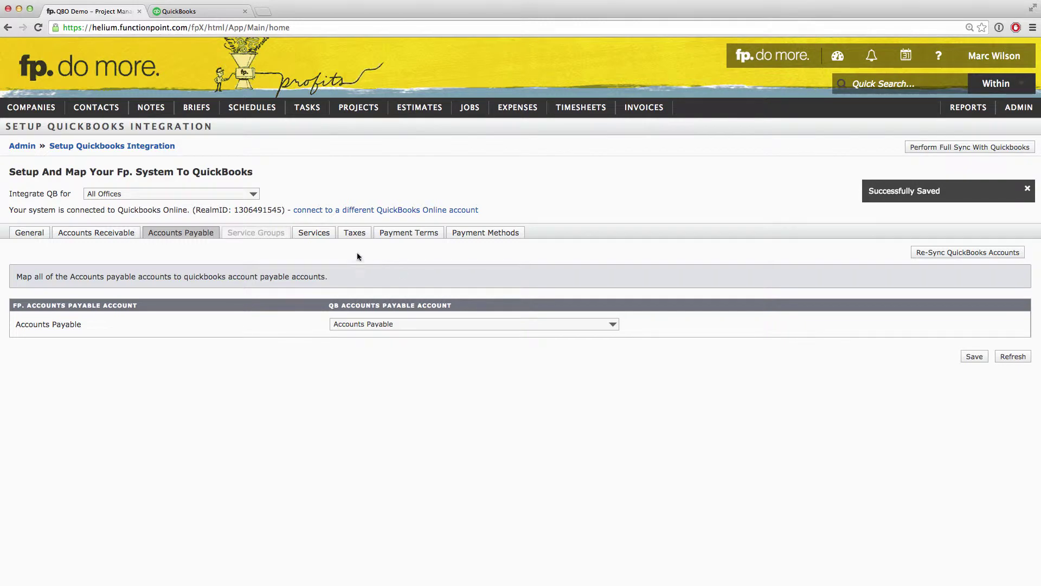
{"action": "left_click", "coordinate": [314, 233]}
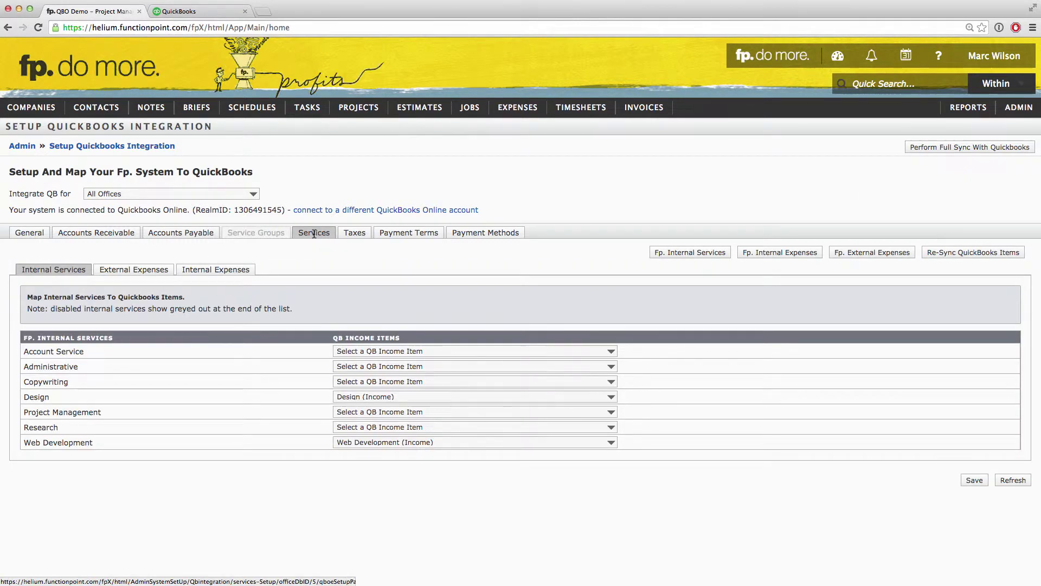
{"action": "mouse_move", "coordinate": [266, 234]}
{"action": "left_click", "coordinate": [47, 399]}
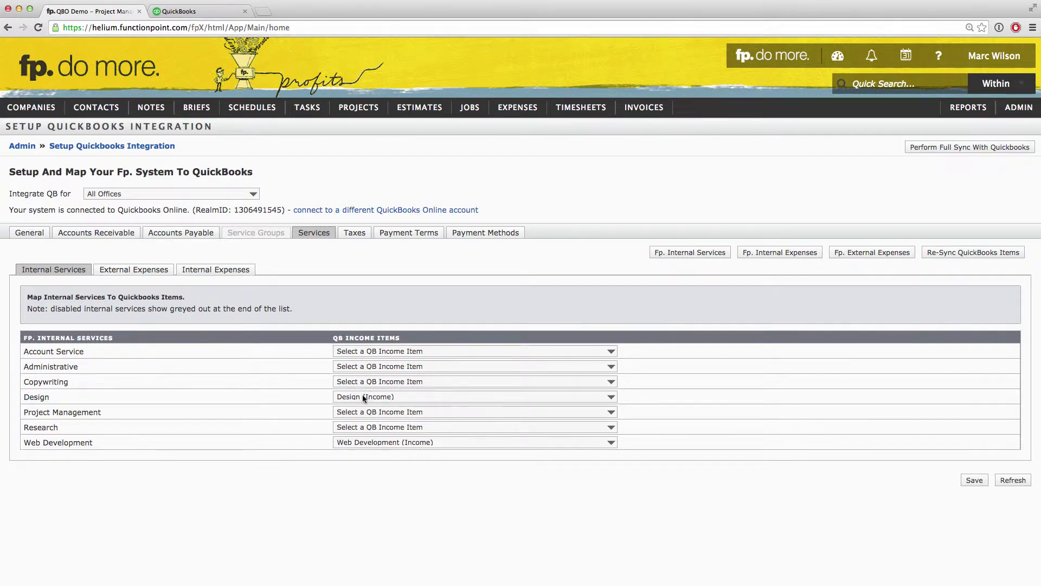
- Map Account Service, Administrative, Copywriting, Project Management and Research to Agency Services (Income), then save
{"action": "left_click", "coordinate": [372, 354]}
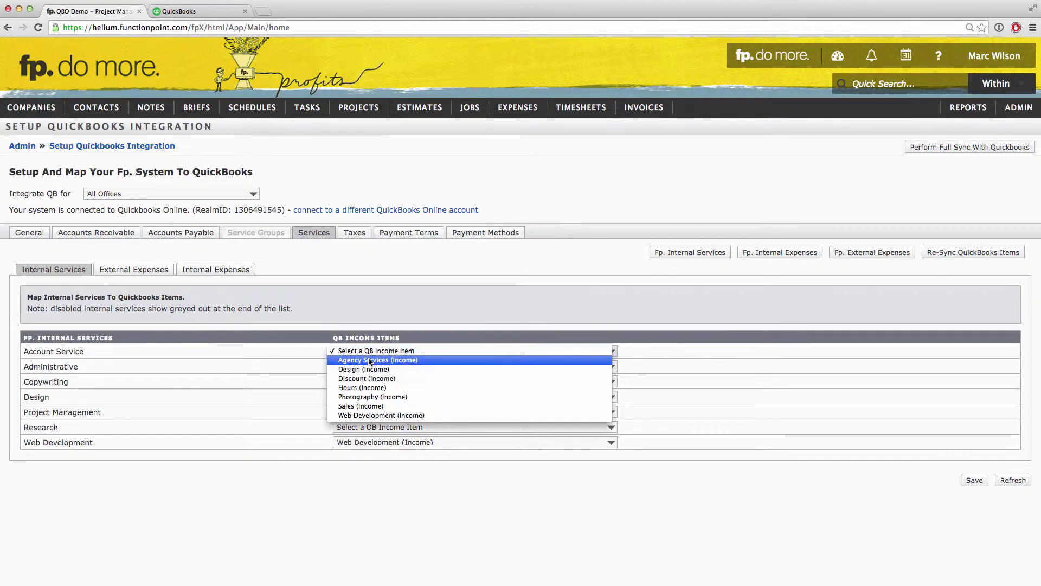
{"action": "left_click", "coordinate": [374, 363]}
{"action": "left_click", "coordinate": [372, 367]}
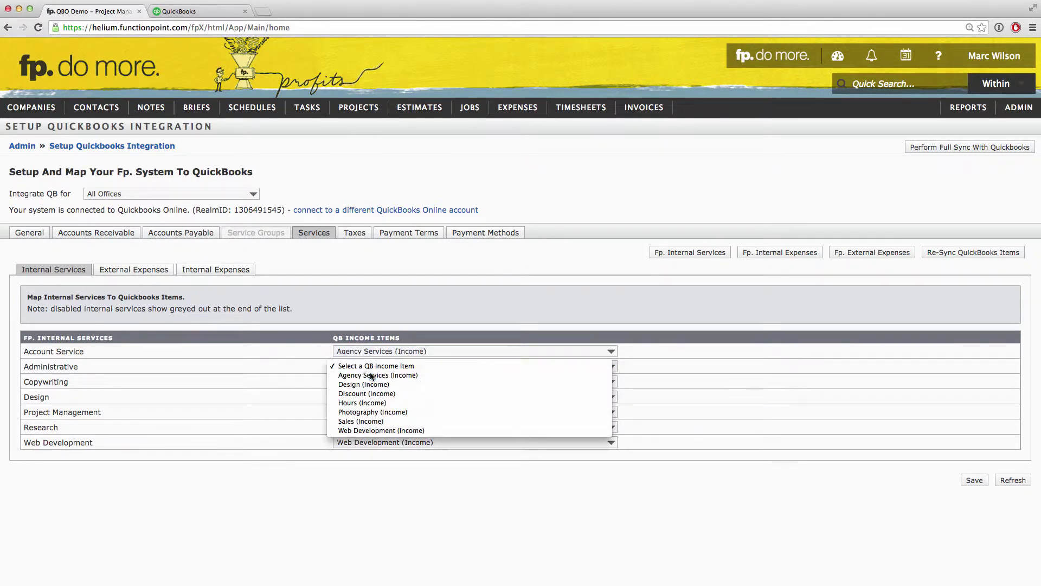
{"action": "left_click", "coordinate": [371, 376]}
{"action": "left_click", "coordinate": [368, 382]}
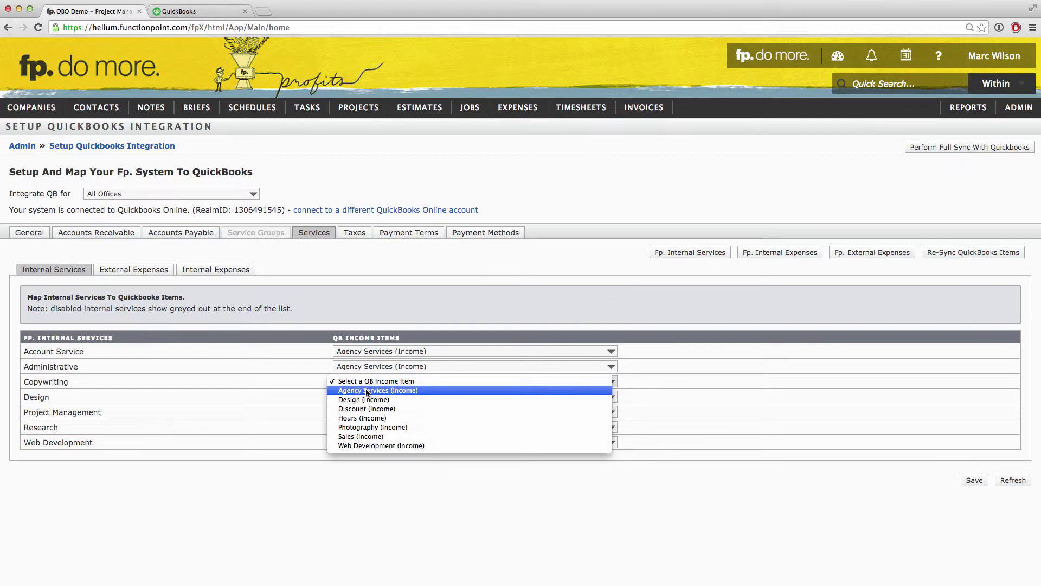
{"action": "left_click", "coordinate": [363, 390]}
{"action": "left_click", "coordinate": [365, 413]}
{"action": "left_click", "coordinate": [364, 421]}
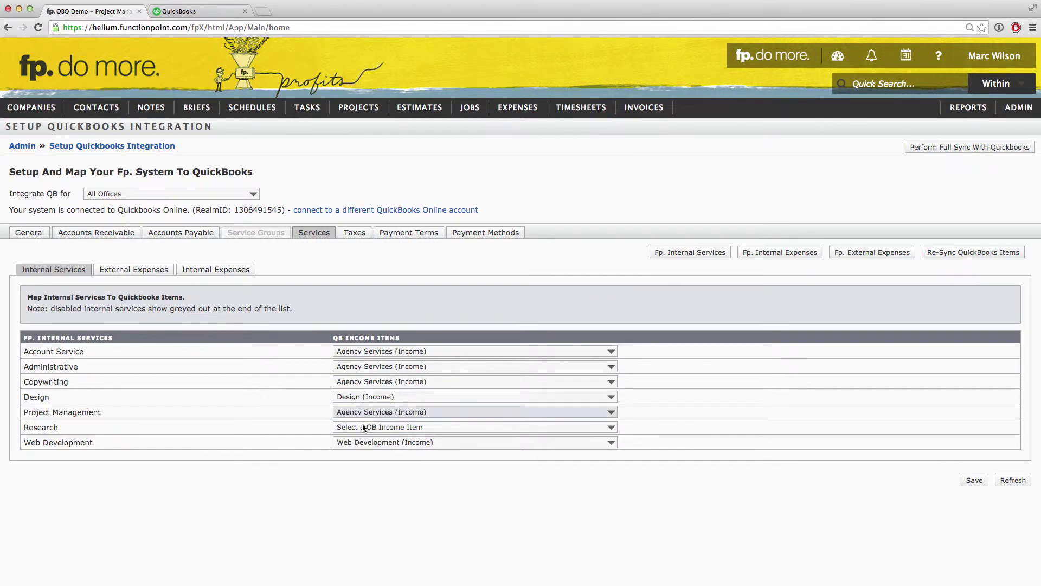
{"action": "left_click", "coordinate": [362, 425]}
{"action": "left_click", "coordinate": [363, 437]}
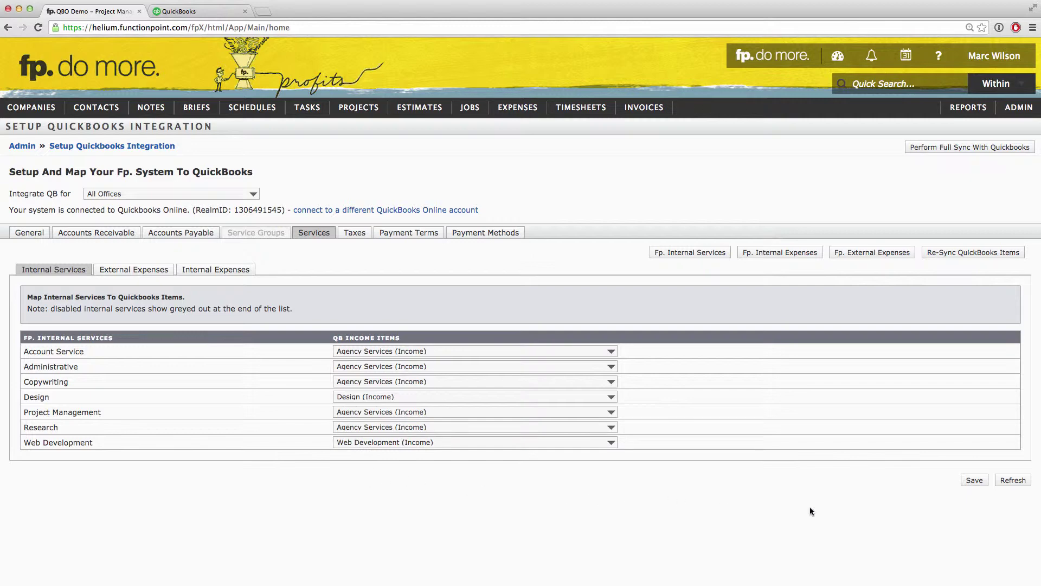
{"action": "left_click", "coordinate": [972, 484]}
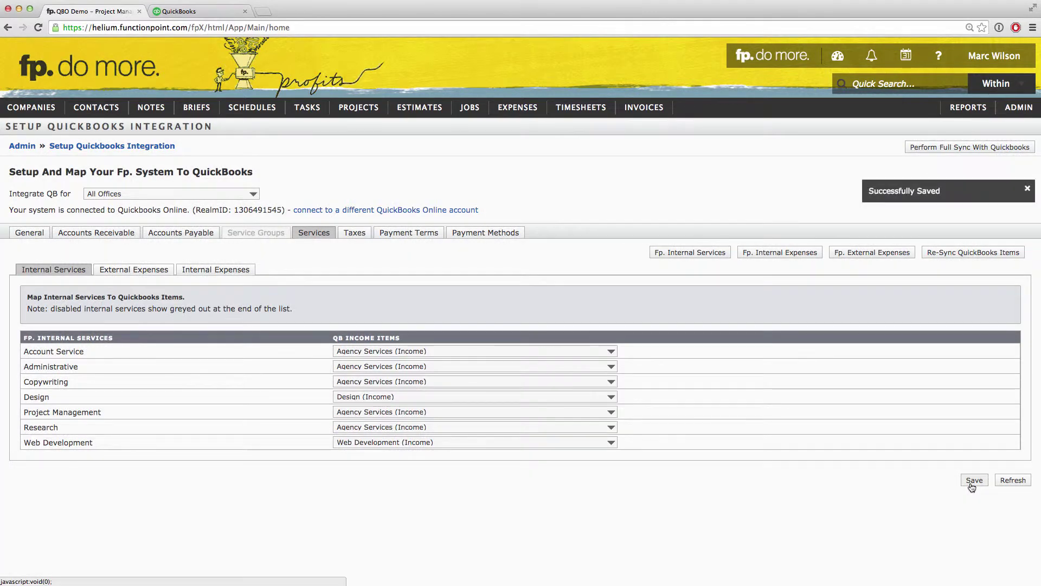
{"action": "left_click", "coordinate": [131, 272]}
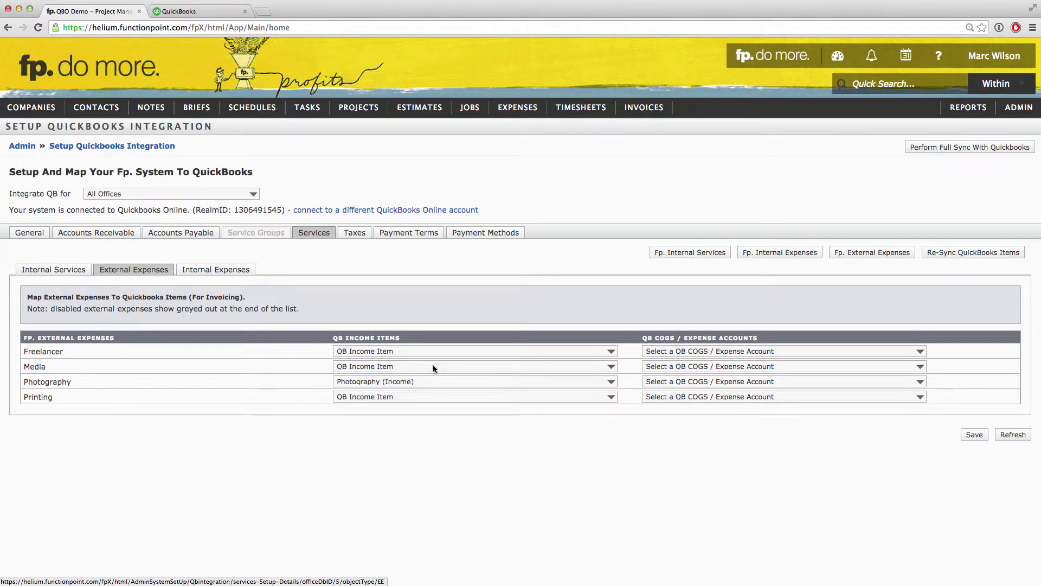
- Map Freelancer, Media and Printing to Agency Services (Income), keeping Photography on Photography (Income)
{"action": "left_click", "coordinate": [93, 380]}
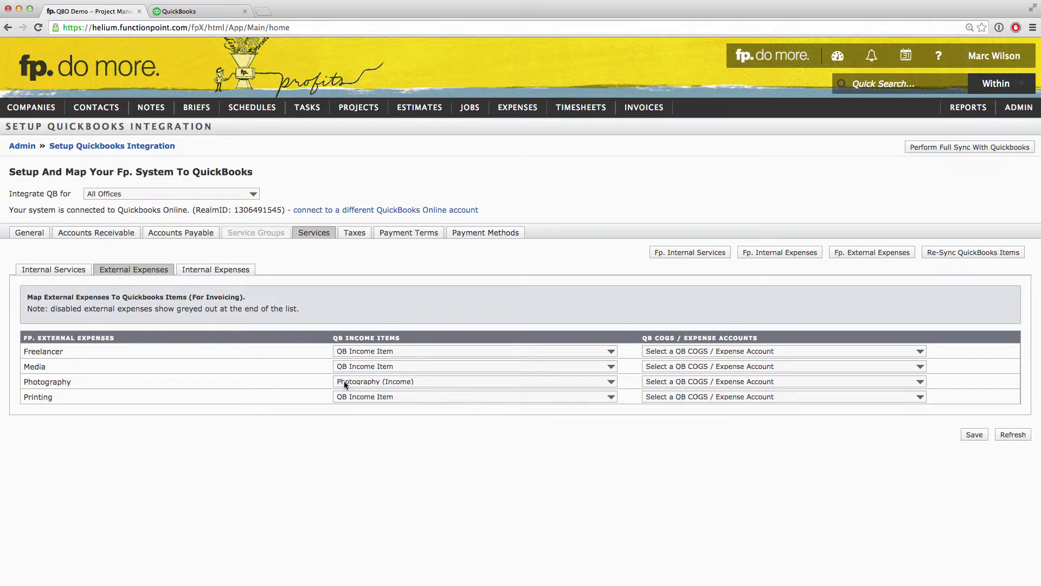
{"action": "left_click", "coordinate": [366, 352]}
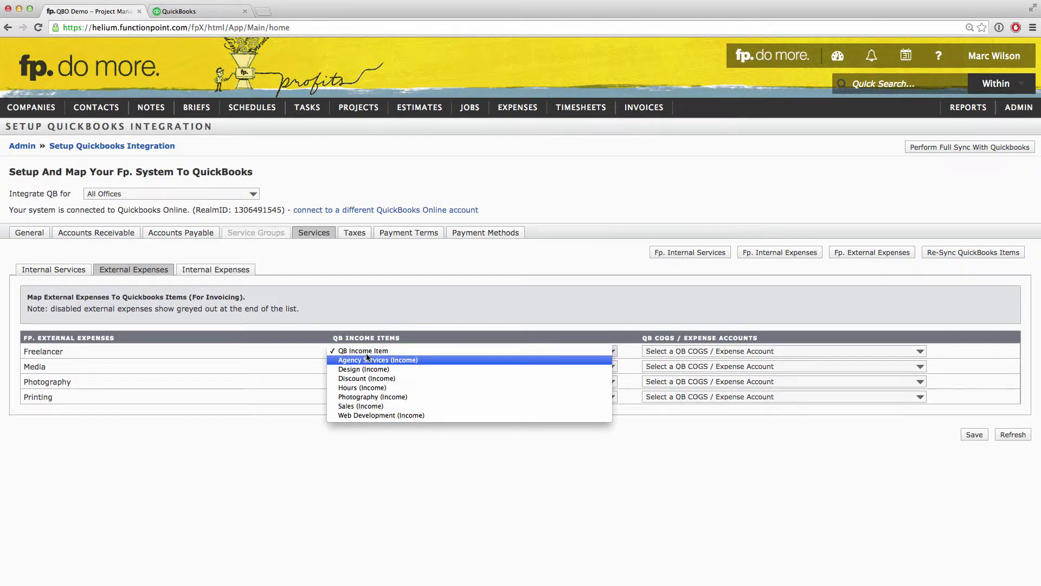
{"action": "left_click", "coordinate": [367, 359]}
{"action": "left_click", "coordinate": [363, 365]}
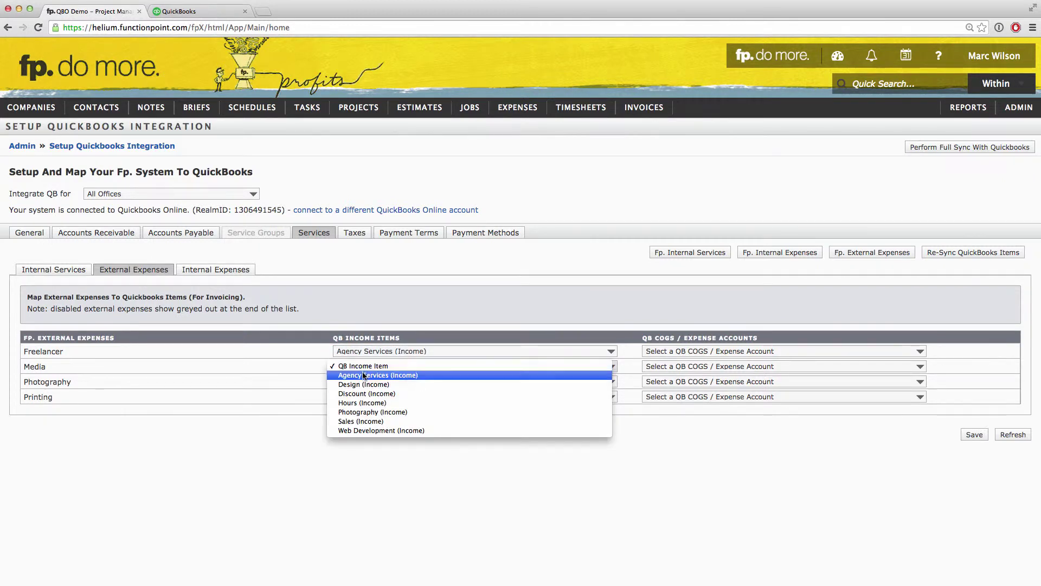
{"action": "left_click", "coordinate": [363, 376]}
{"action": "left_click", "coordinate": [363, 381]}
{"action": "left_click", "coordinate": [373, 428]}
{"action": "left_click", "coordinate": [363, 398]}
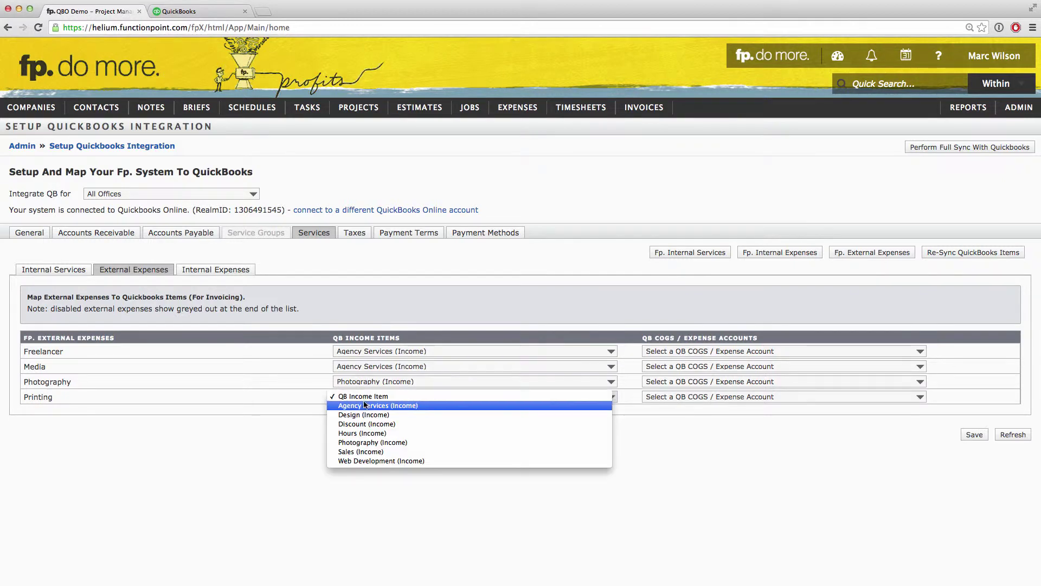
{"action": "left_click", "coordinate": [364, 405]}
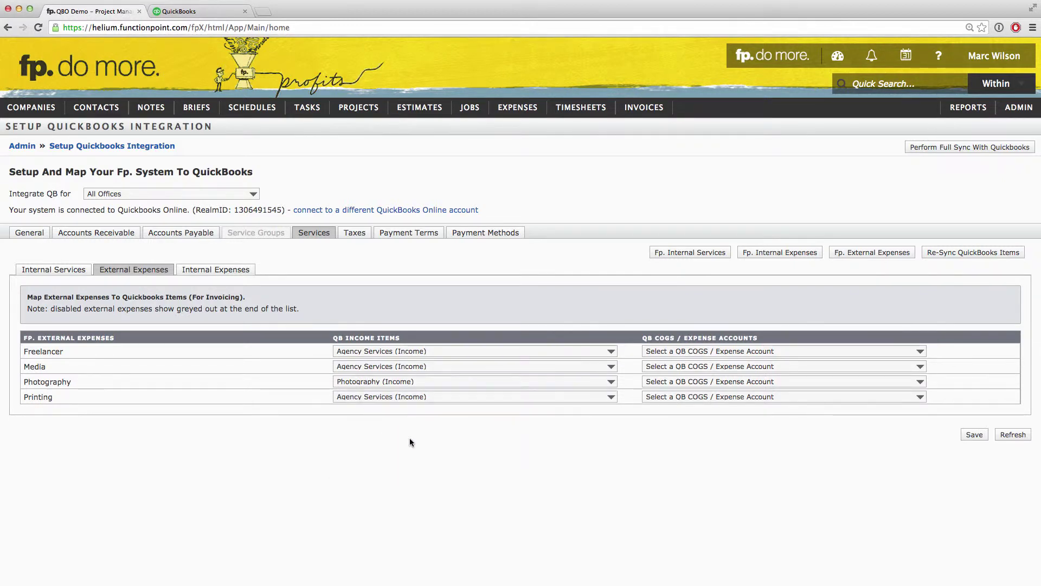
- Set expense accounts: Freelancer to Subcontractors - COS, Media to Advertising, Photography and Printing to Cost of Goods Sold; save
{"action": "left_click", "coordinate": [682, 352]}
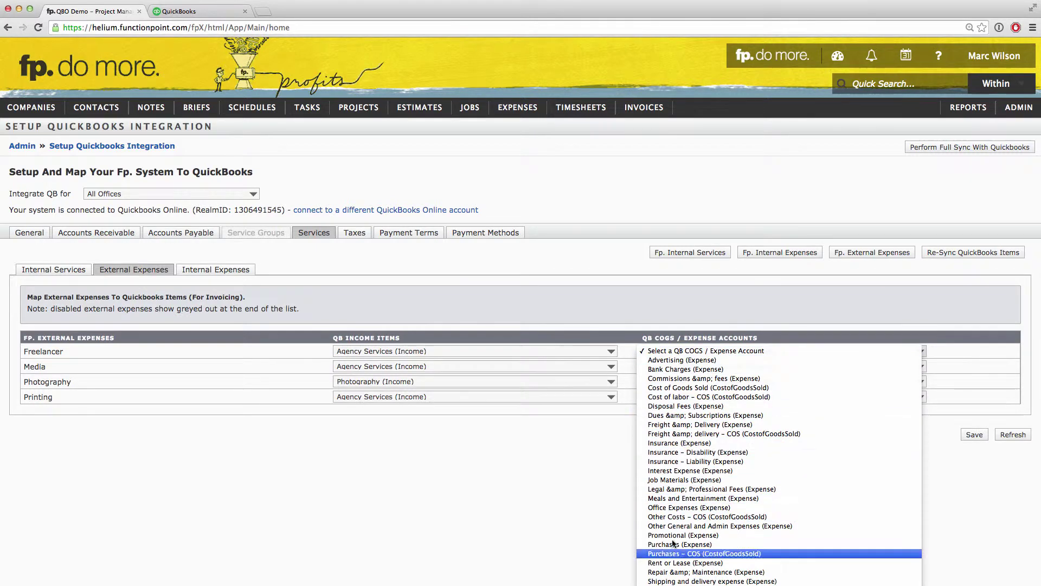
{"action": "left_click", "coordinate": [672, 499]}
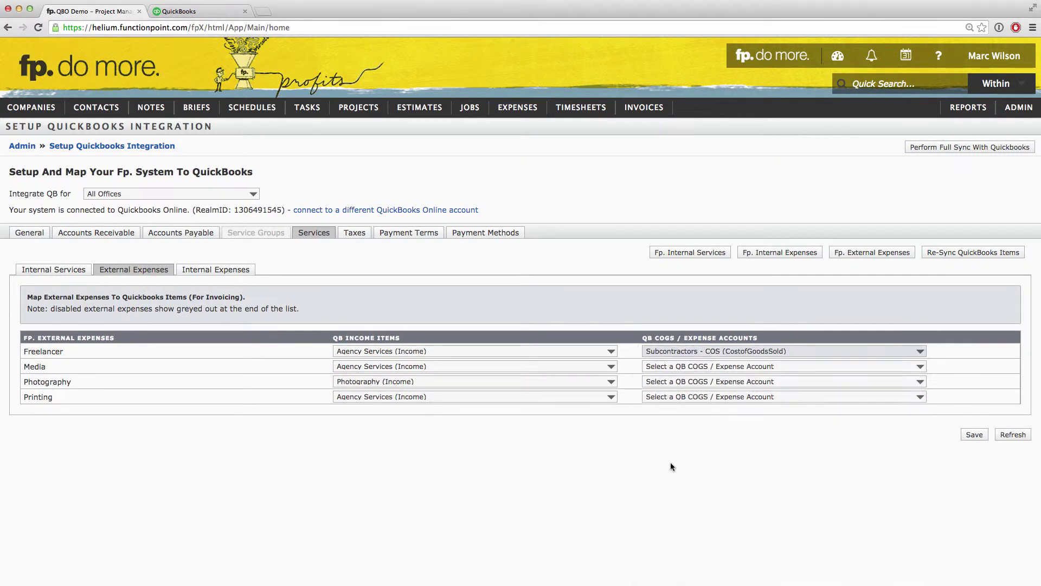
{"action": "left_click", "coordinate": [670, 368]}
{"action": "left_click", "coordinate": [668, 382]}
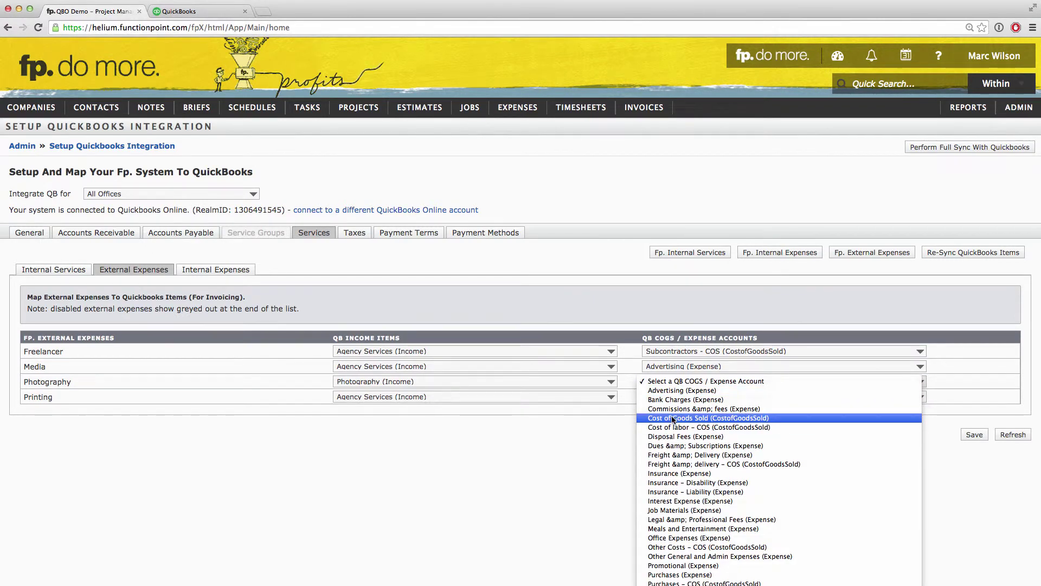
{"action": "left_click", "coordinate": [672, 418]}
{"action": "left_click", "coordinate": [672, 396]}
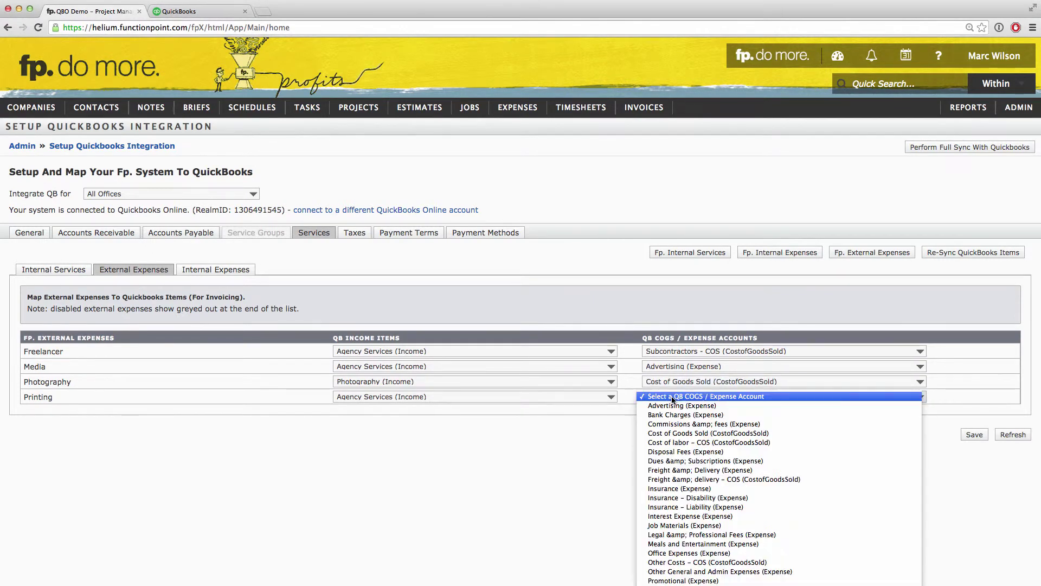
{"action": "left_click", "coordinate": [672, 433]}
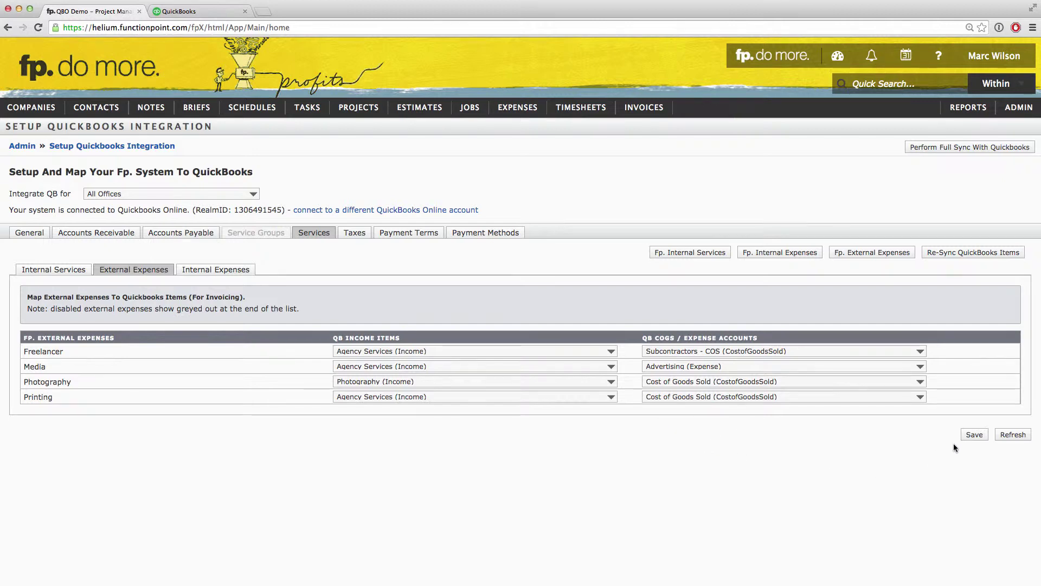
{"action": "left_click", "coordinate": [967, 439]}
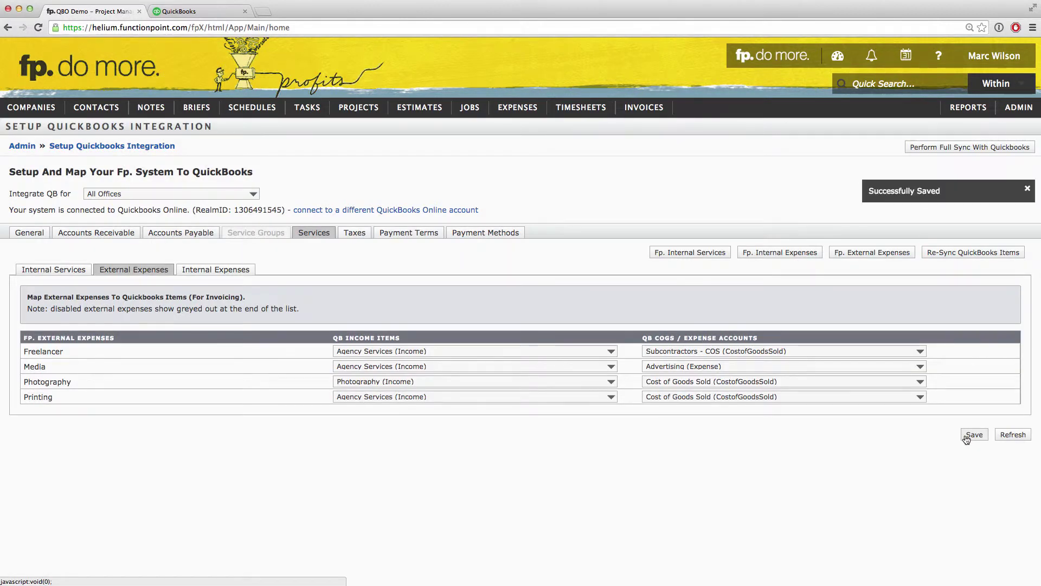
- On Internal Expenses, map Color Copies and Printing (Internal) to Agency Services (Income) and save
{"action": "left_click", "coordinate": [217, 276]}
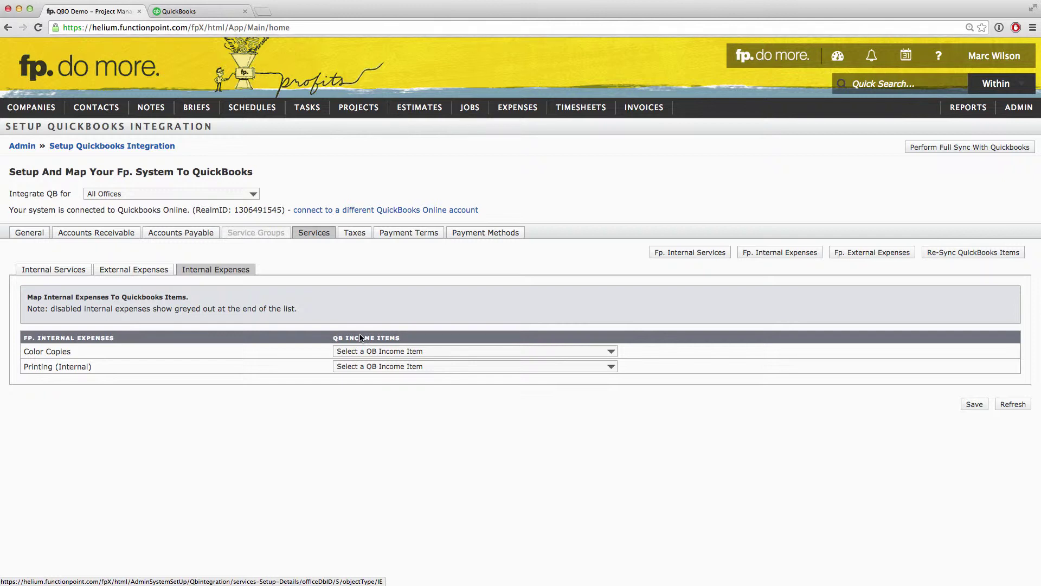
{"action": "left_click", "coordinate": [362, 351]}
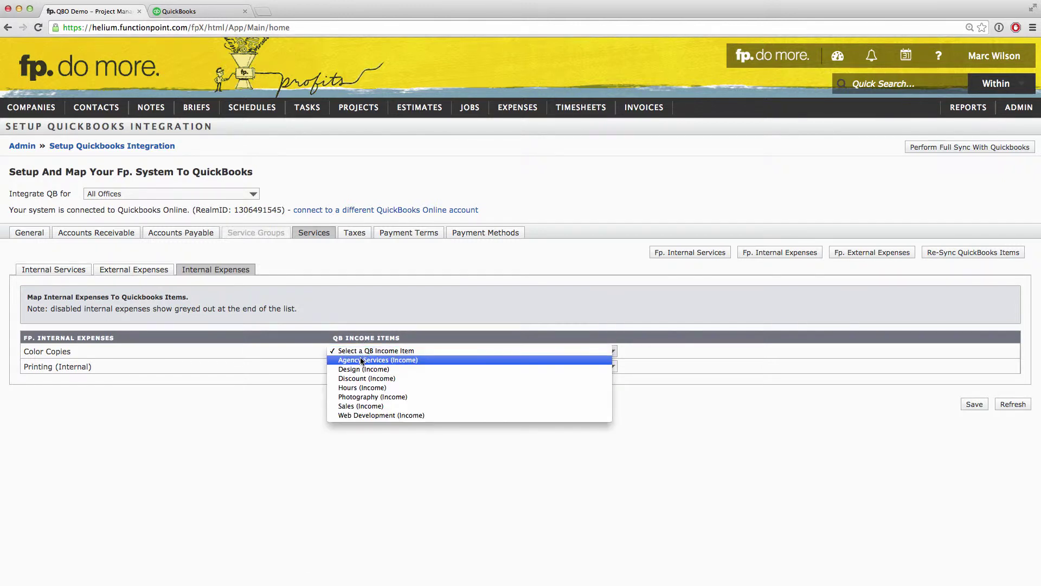
{"action": "left_click", "coordinate": [362, 360]}
{"action": "left_click", "coordinate": [362, 367]}
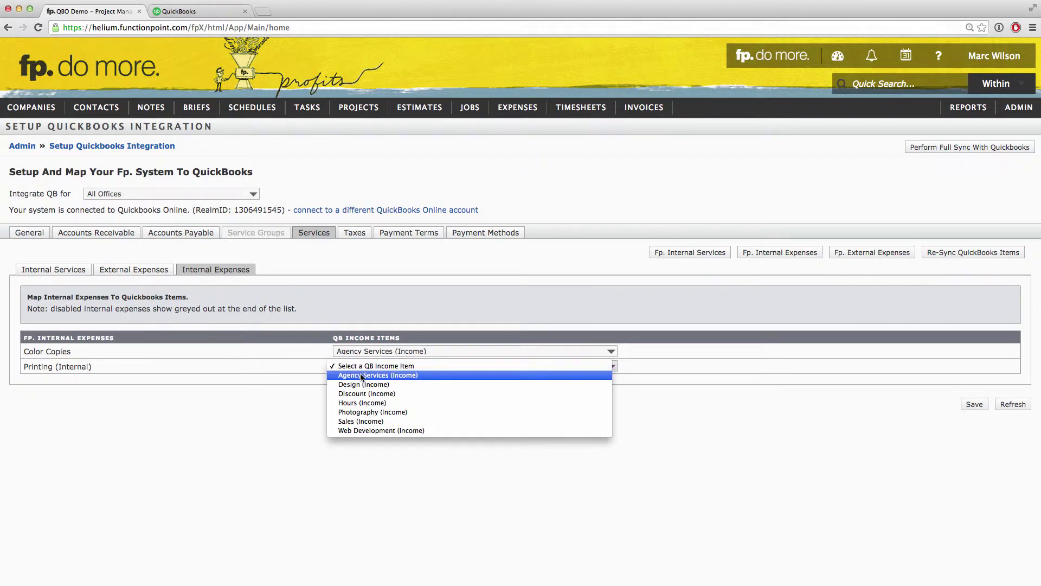
{"action": "left_click", "coordinate": [362, 376]}
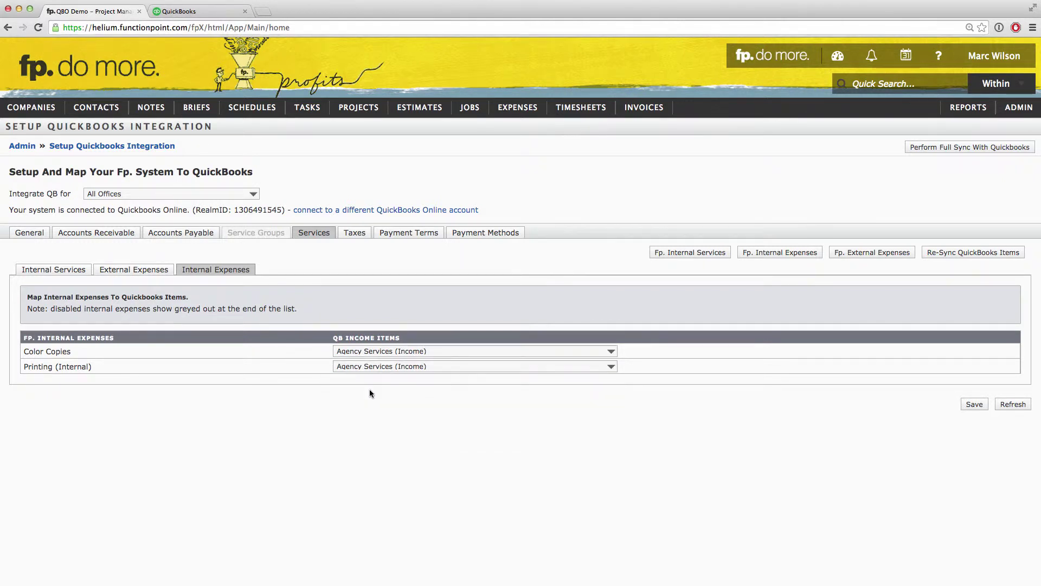
{"action": "left_click", "coordinate": [971, 405]}
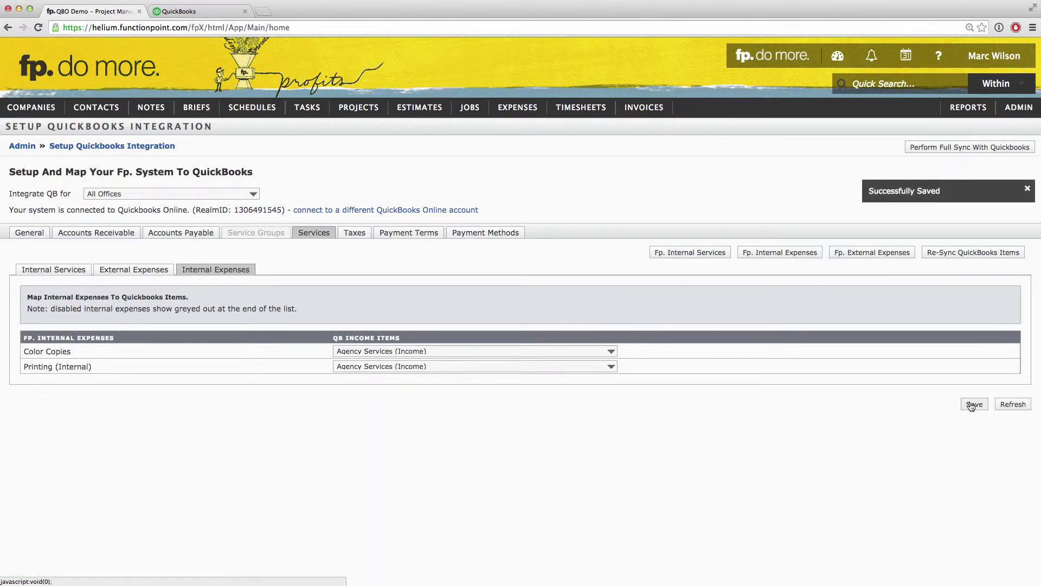
{"action": "left_click", "coordinate": [356, 232]}
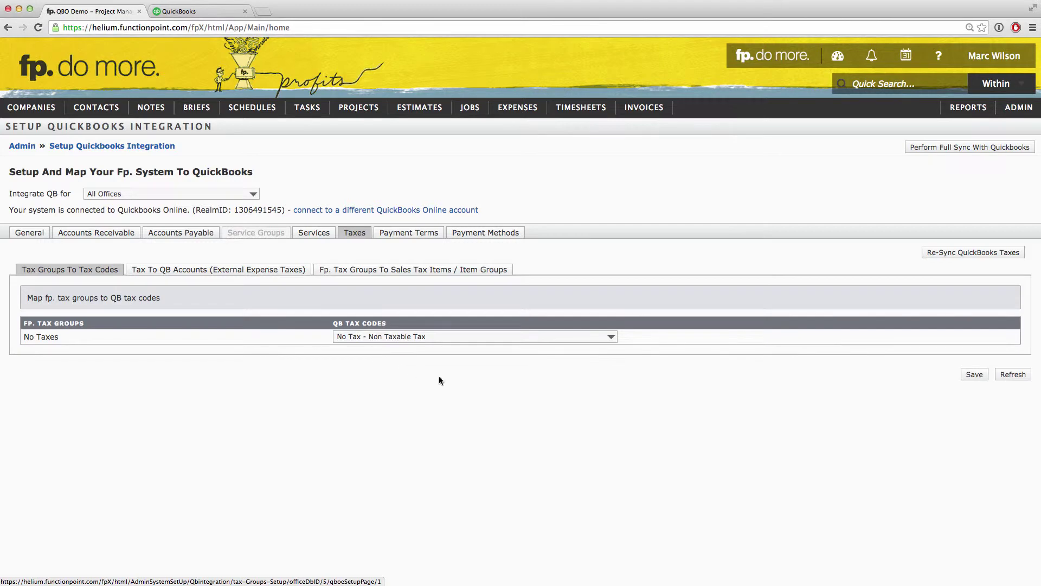
- Save the No Taxes tax-code mapping and the tax-to-QuickBooks accounts mapping
{"action": "left_click", "coordinate": [974, 377]}
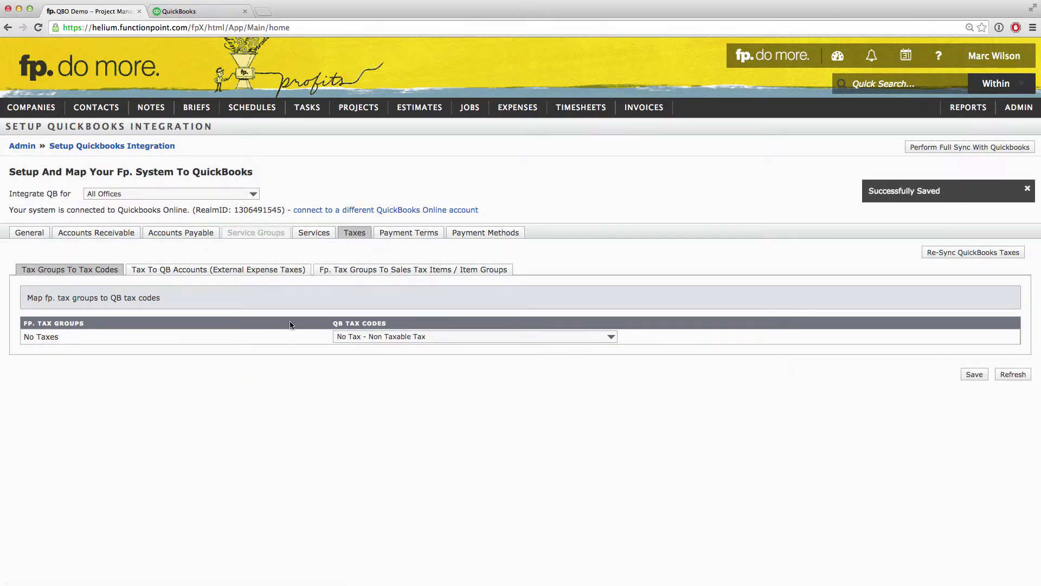
{"action": "left_click", "coordinate": [251, 274]}
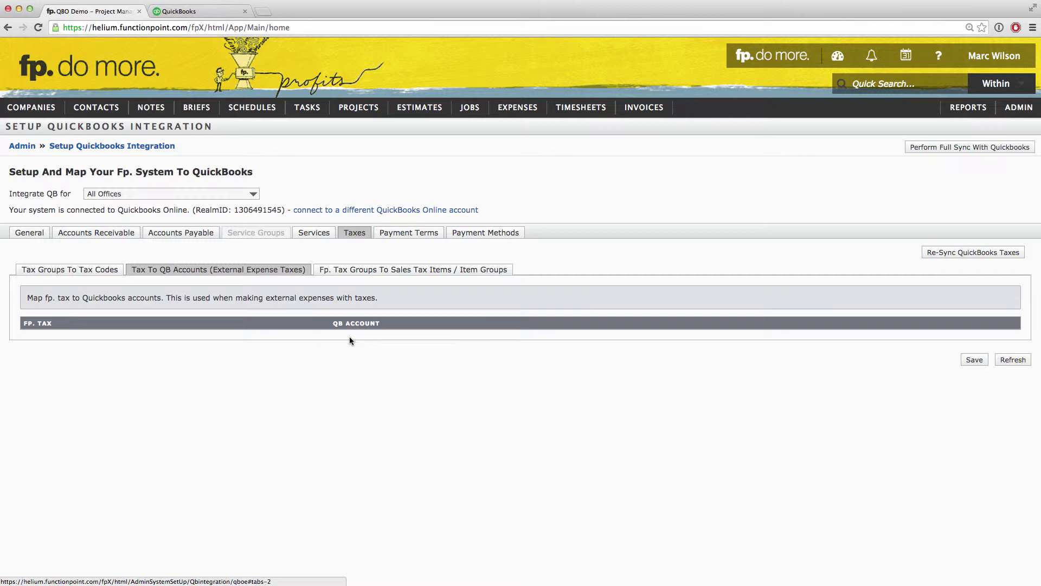
{"action": "left_click", "coordinate": [971, 362]}
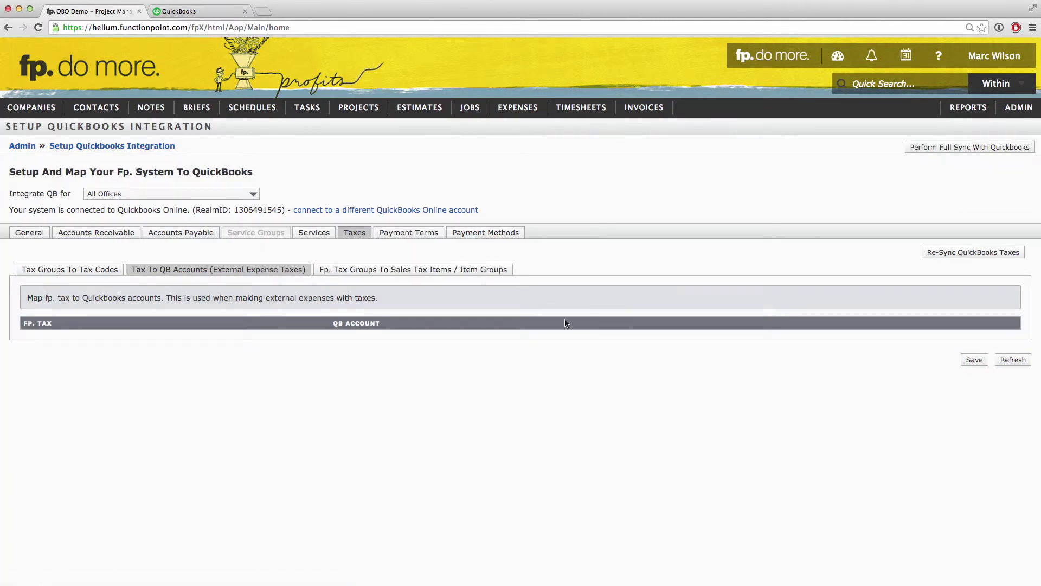
- Keep No Taxes mapped to No tax (Item) - %0 under Sales Tax Items and save
{"action": "left_click", "coordinate": [442, 270]}
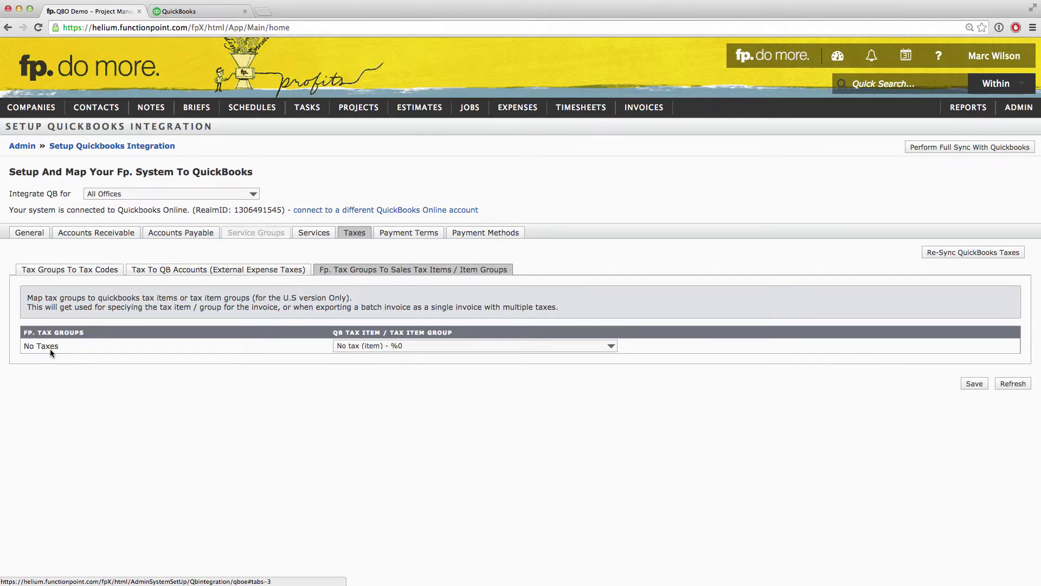
{"action": "left_click", "coordinate": [386, 350]}
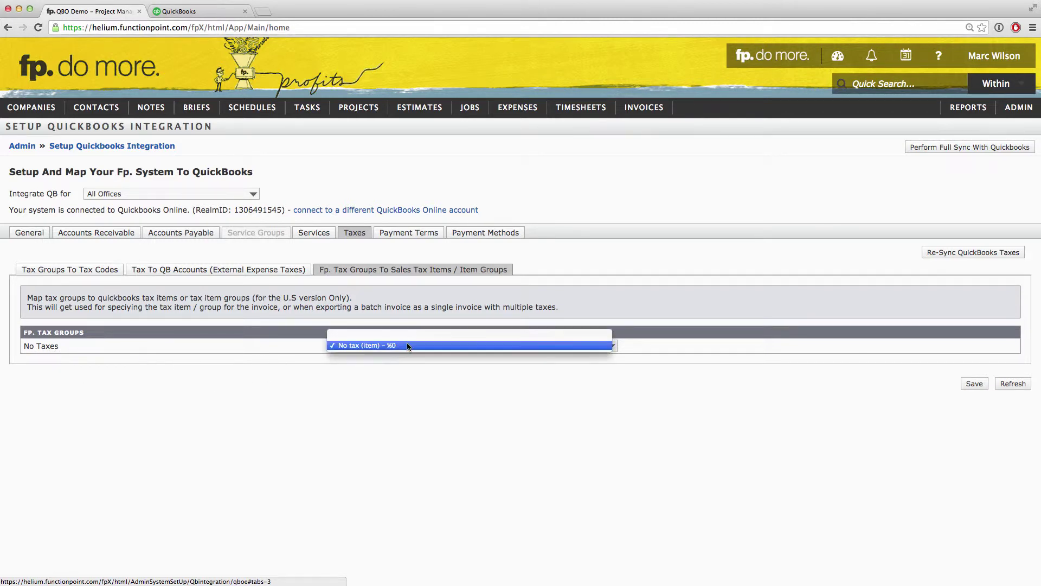
{"action": "left_click", "coordinate": [408, 345]}
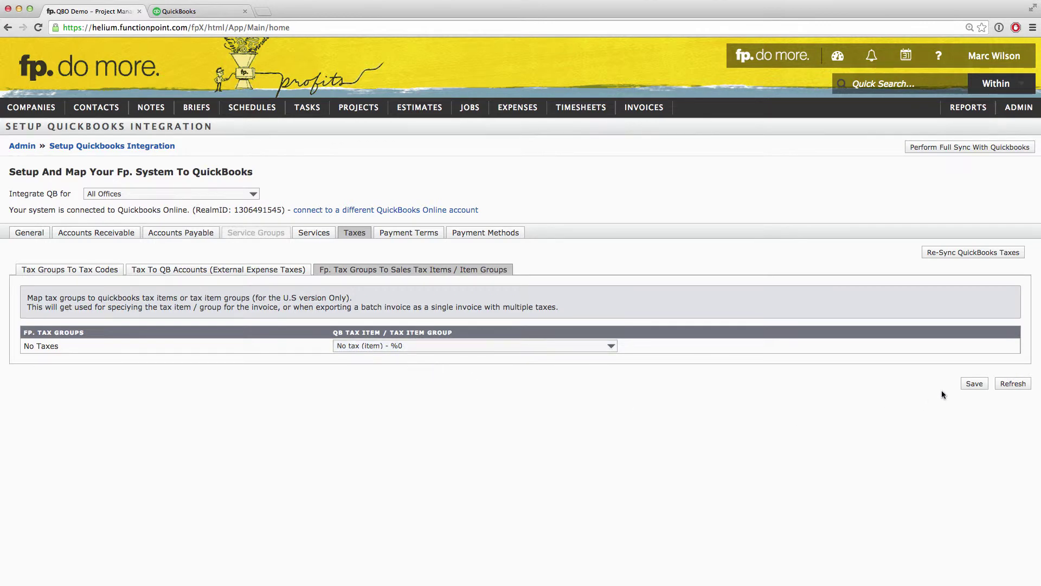
{"action": "left_click", "coordinate": [972, 384]}
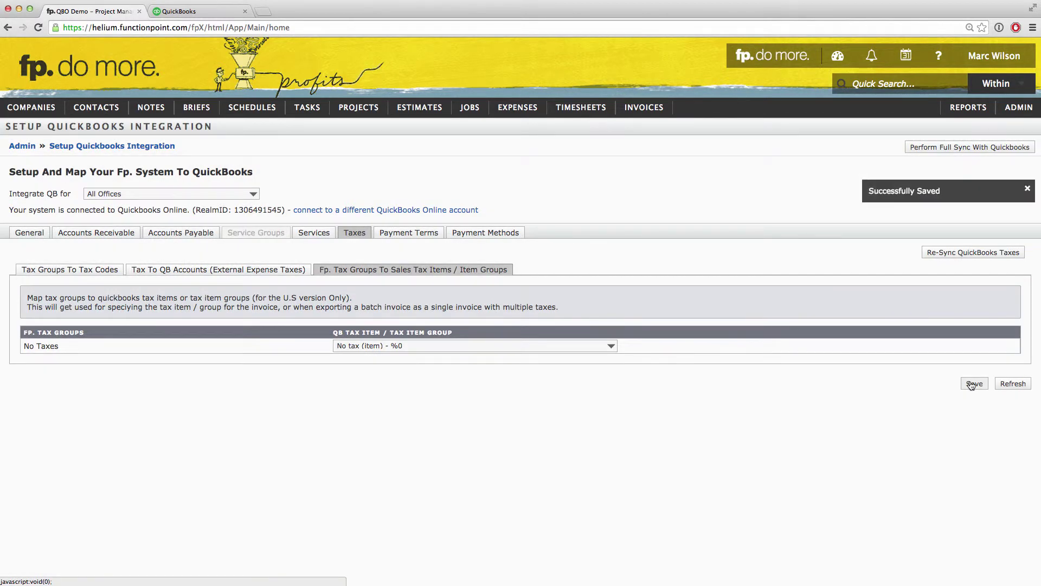
{"action": "left_click", "coordinate": [407, 233]}
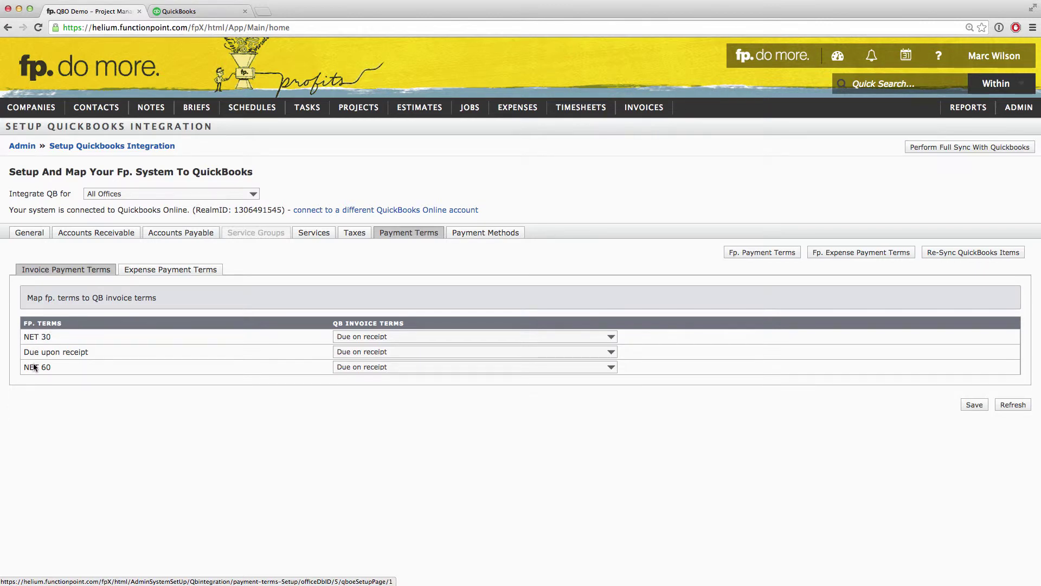
- Map invoice terms NET 30 to Net 30 and NET 60 to Net 60, and save
{"action": "left_click", "coordinate": [360, 337]}
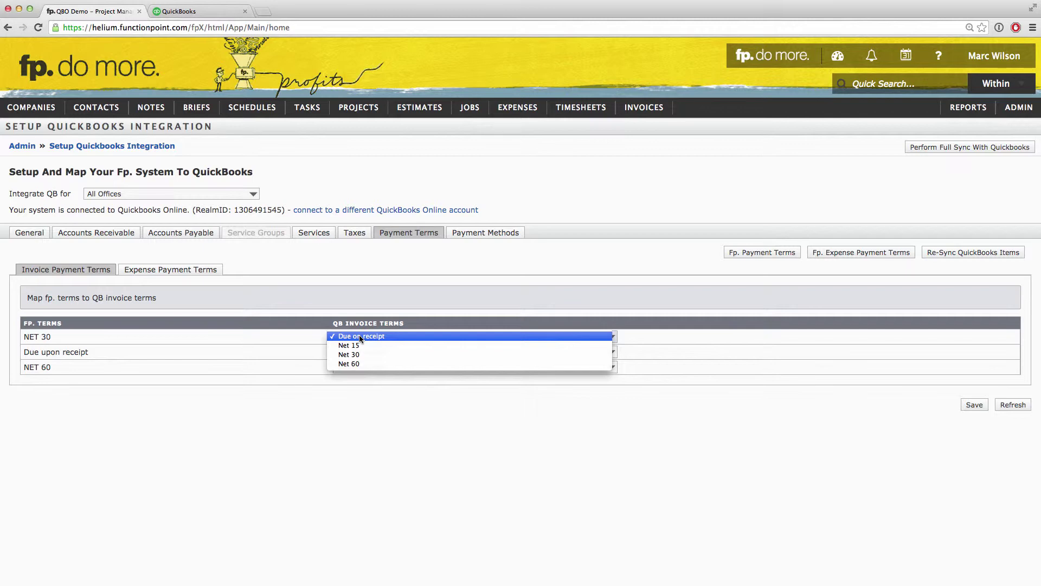
{"action": "left_click", "coordinate": [356, 355]}
{"action": "left_click", "coordinate": [358, 367]}
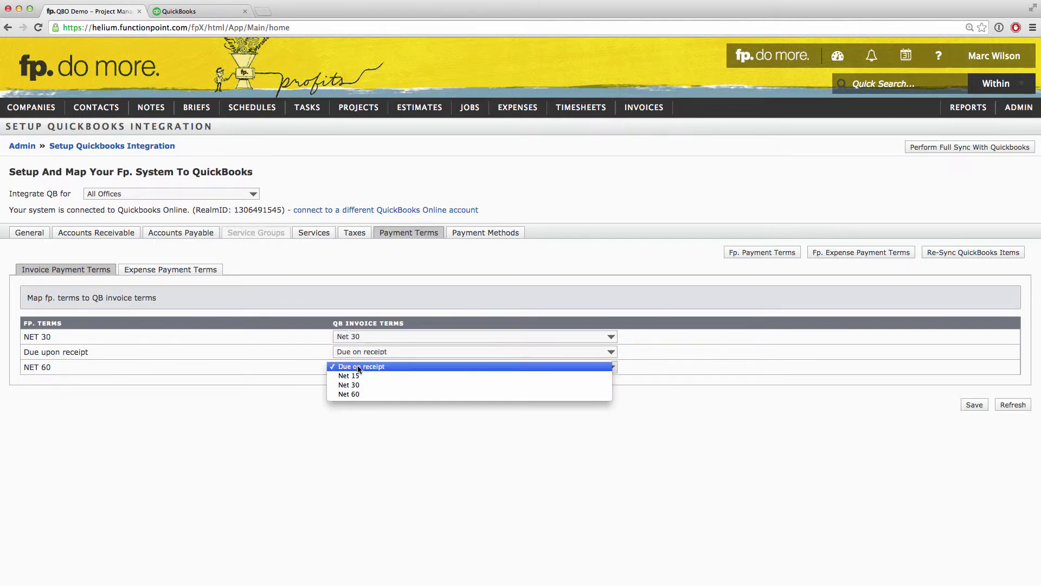
{"action": "left_click", "coordinate": [356, 394]}
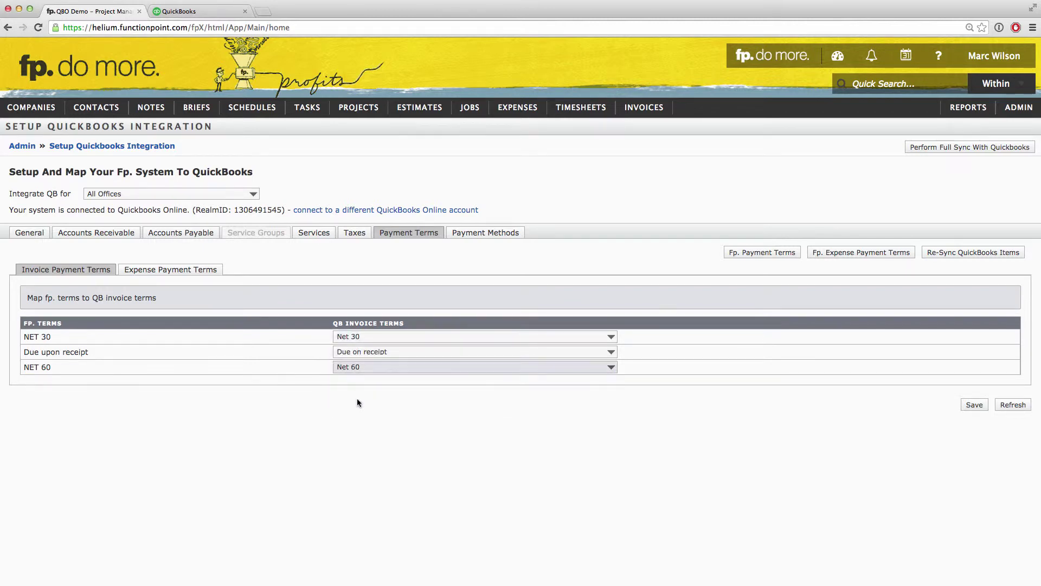
{"action": "left_click", "coordinate": [971, 405]}
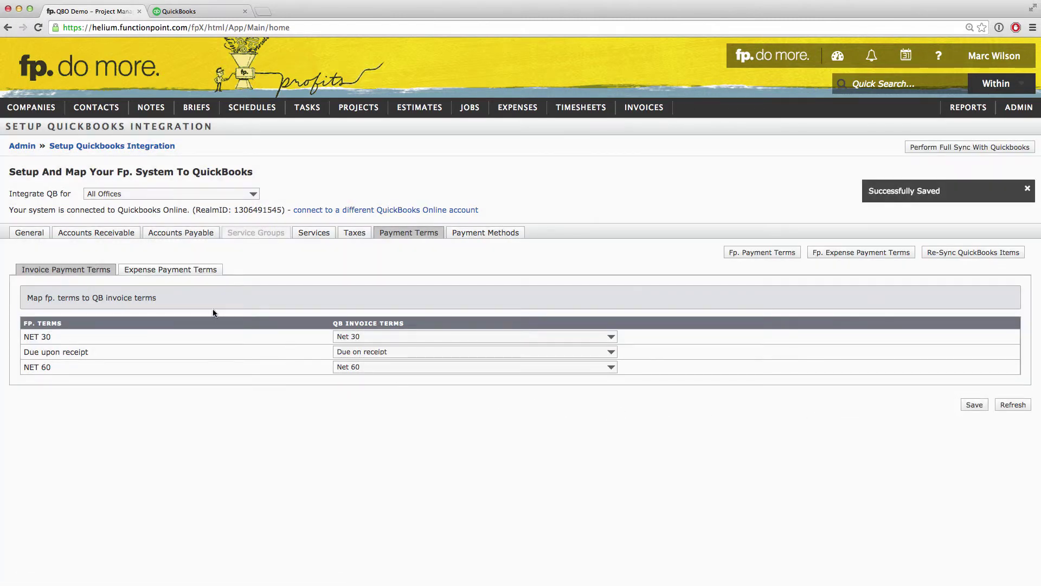
- Keep the expense payment term Due upon receipt mapped to Due on receipt and save it
{"action": "left_click", "coordinate": [163, 269]}
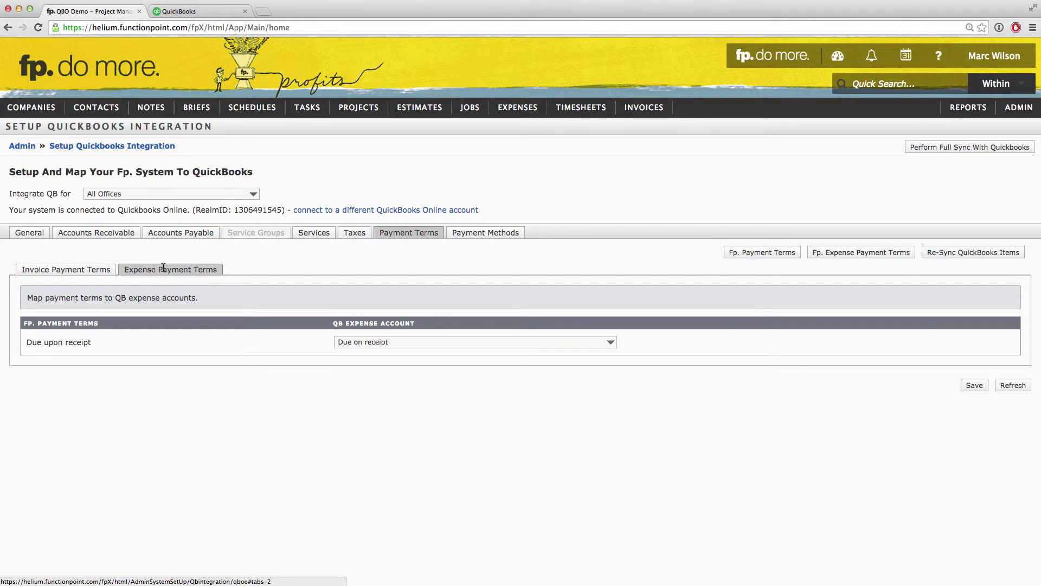
{"action": "left_click", "coordinate": [363, 344]}
{"action": "left_click", "coordinate": [364, 344]}
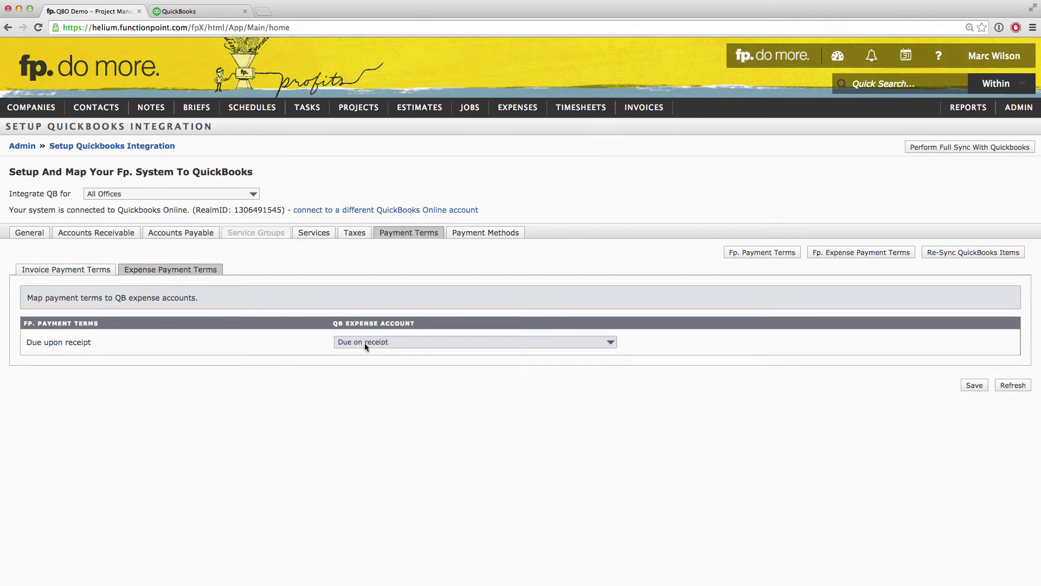
{"action": "left_click", "coordinate": [970, 387]}
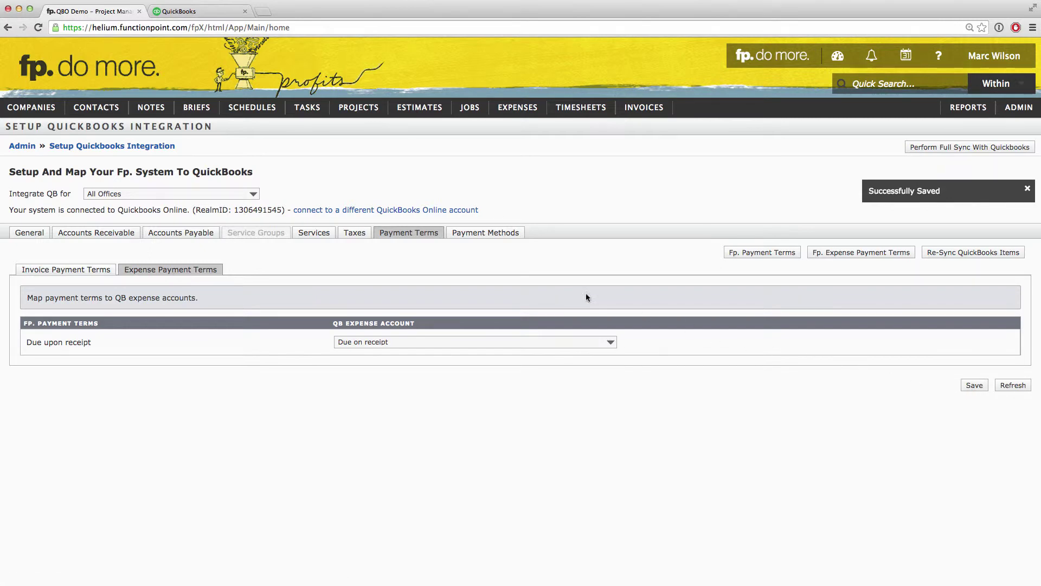
{"action": "left_click", "coordinate": [489, 235]}
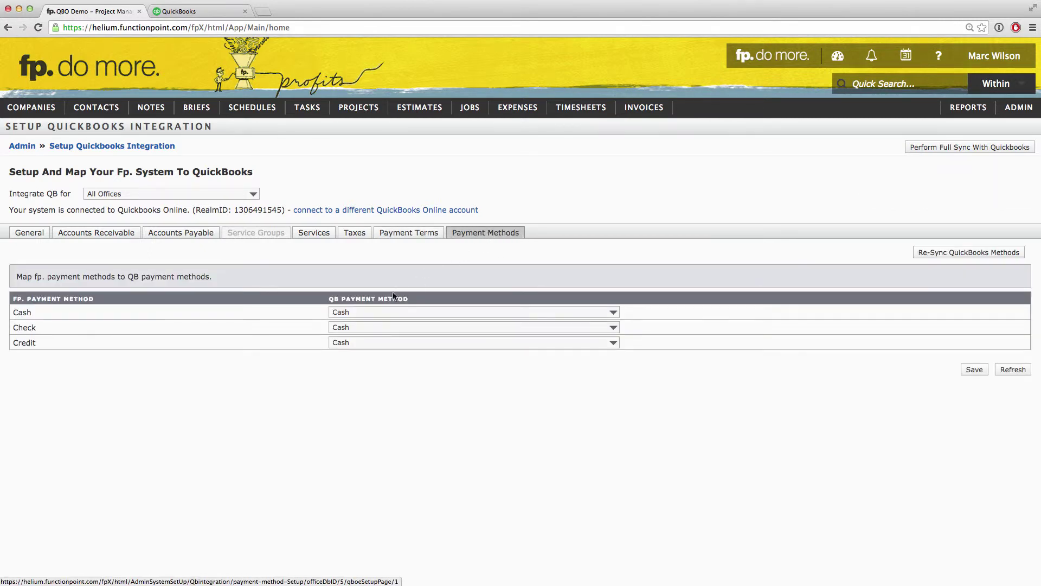
- Map payment method Check to Check and Credit to Credit Card, leaving Cash unchanged, and save
{"action": "left_click", "coordinate": [364, 327]}
{"action": "left_click", "coordinate": [363, 336]}
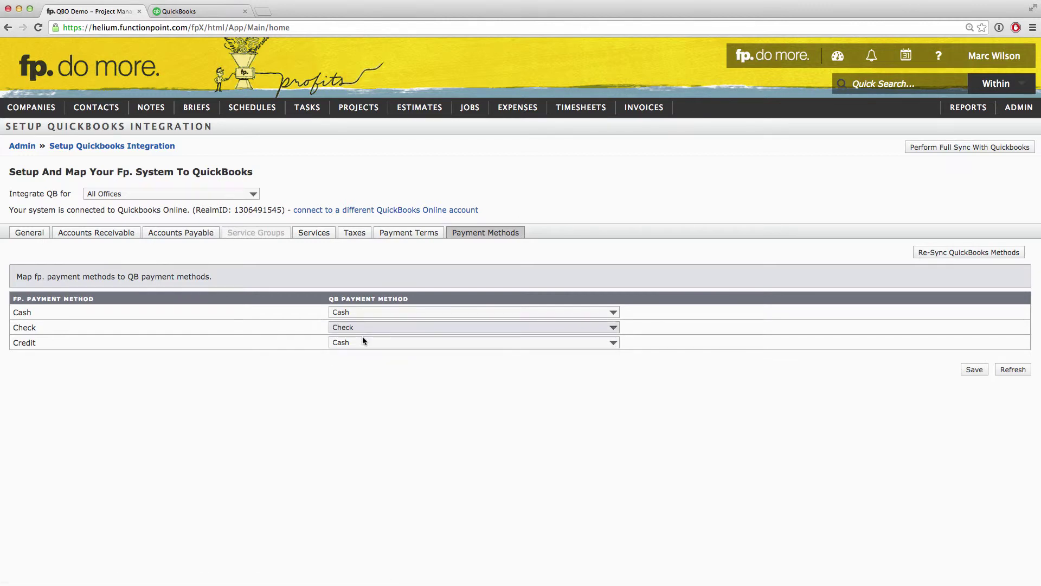
{"action": "left_click", "coordinate": [363, 343]}
{"action": "left_click", "coordinate": [360, 360]}
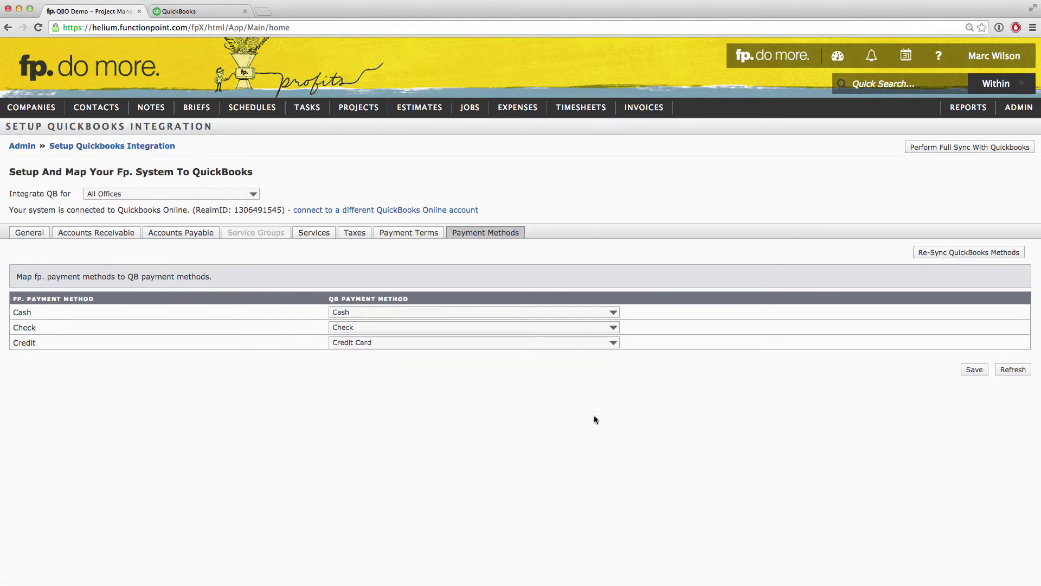
{"action": "left_click", "coordinate": [967, 374]}
- Export invoice 1000-0 to QuickBooks, confirming its $7,000.00 total and Exported status
{"action": "mouse_move", "coordinate": [644, 108]}
{"action": "mouse_move", "coordinate": [651, 149]}
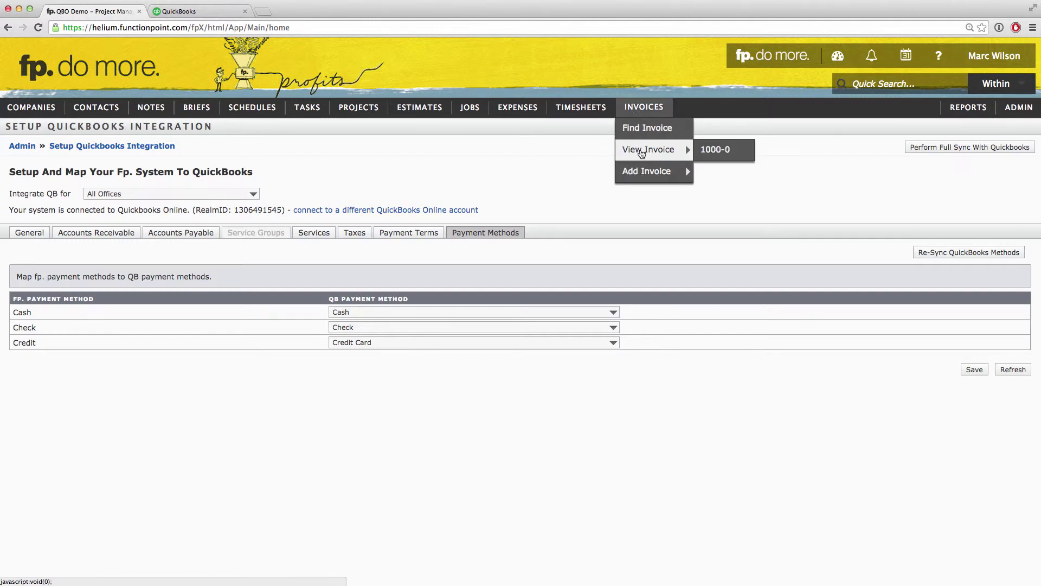
{"action": "left_click", "coordinate": [713, 151]}
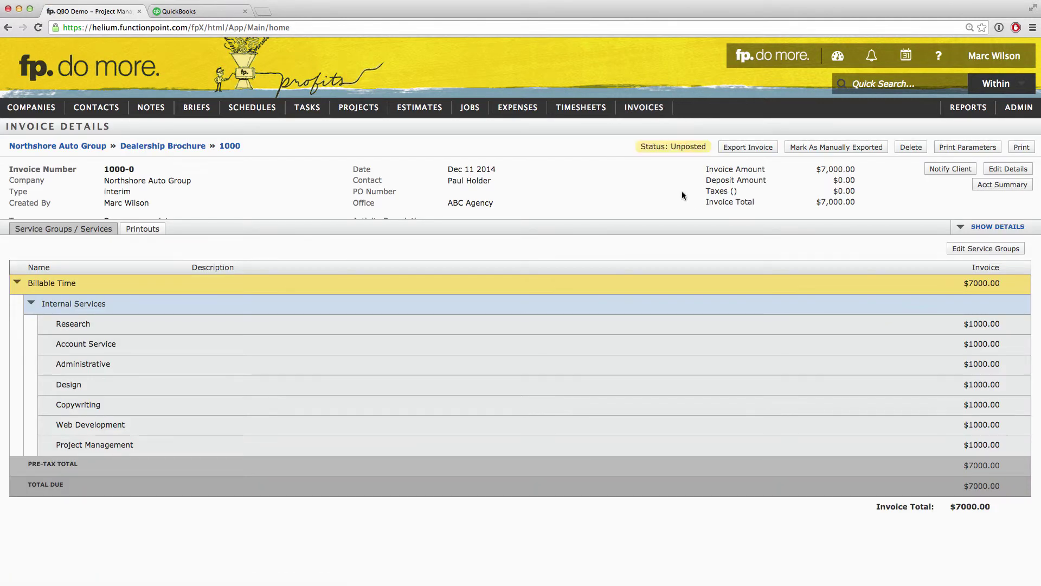
{"action": "left_click", "coordinate": [734, 154]}
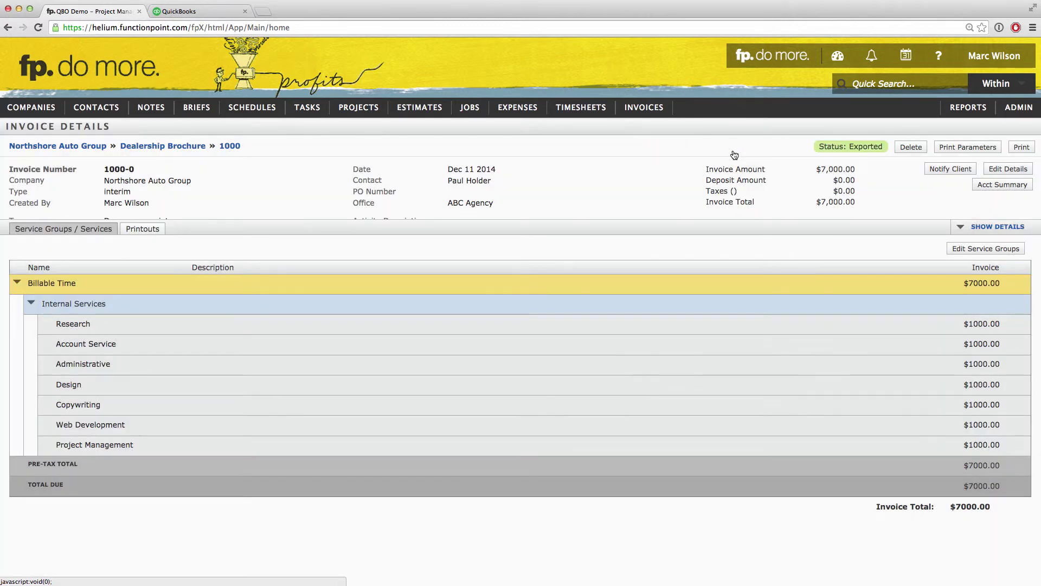
{"action": "mouse_move", "coordinate": [845, 148]}
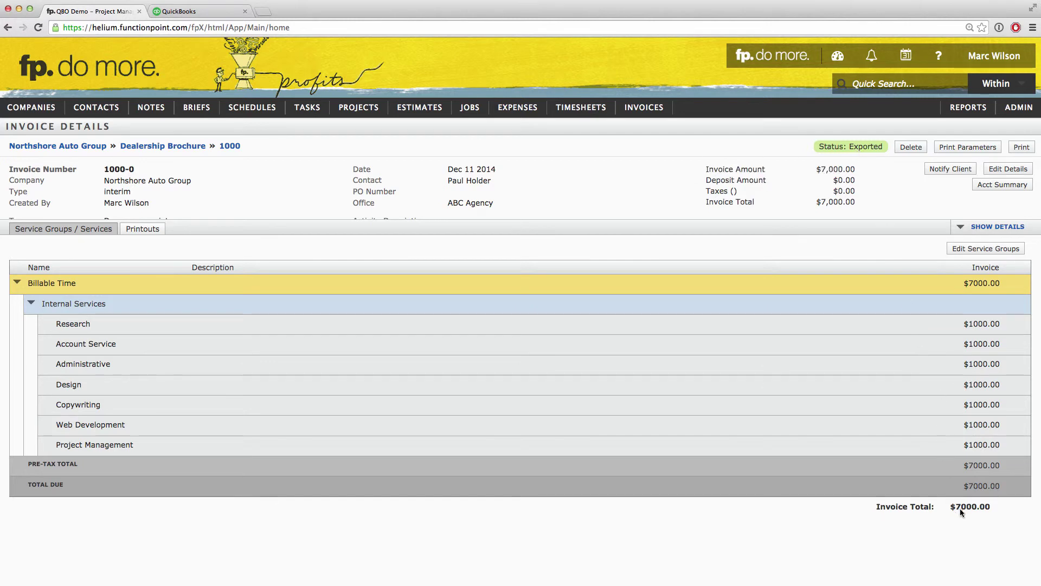
{"action": "left_click_drag", "start_coordinate": [953, 507], "coordinate": [996, 507]}
{"action": "left_click", "coordinate": [979, 507]}
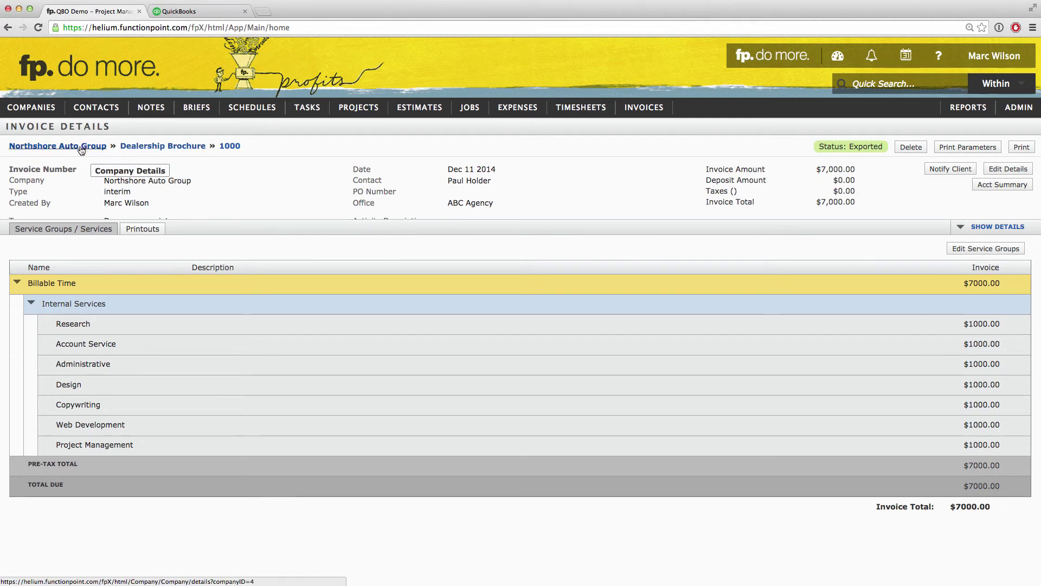
{"action": "left_click", "coordinate": [186, 16]}
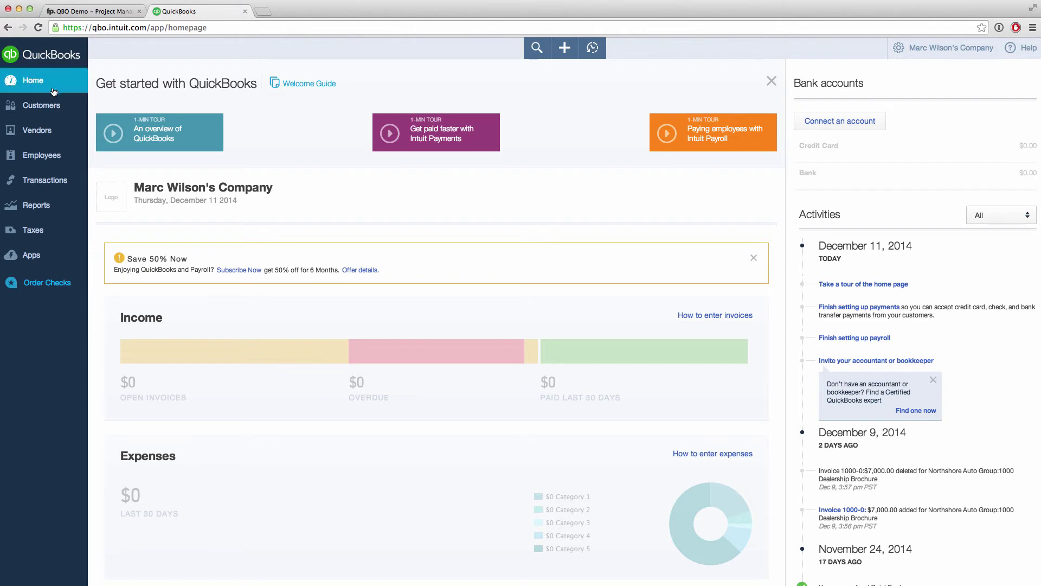
{"action": "left_click", "coordinate": [42, 106]}
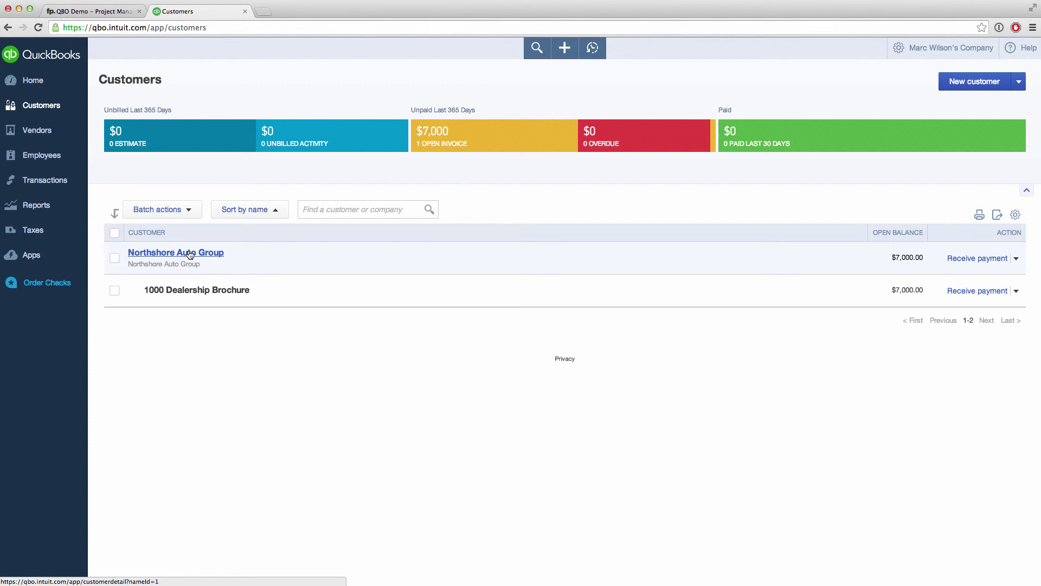
{"action": "left_click", "coordinate": [190, 290]}
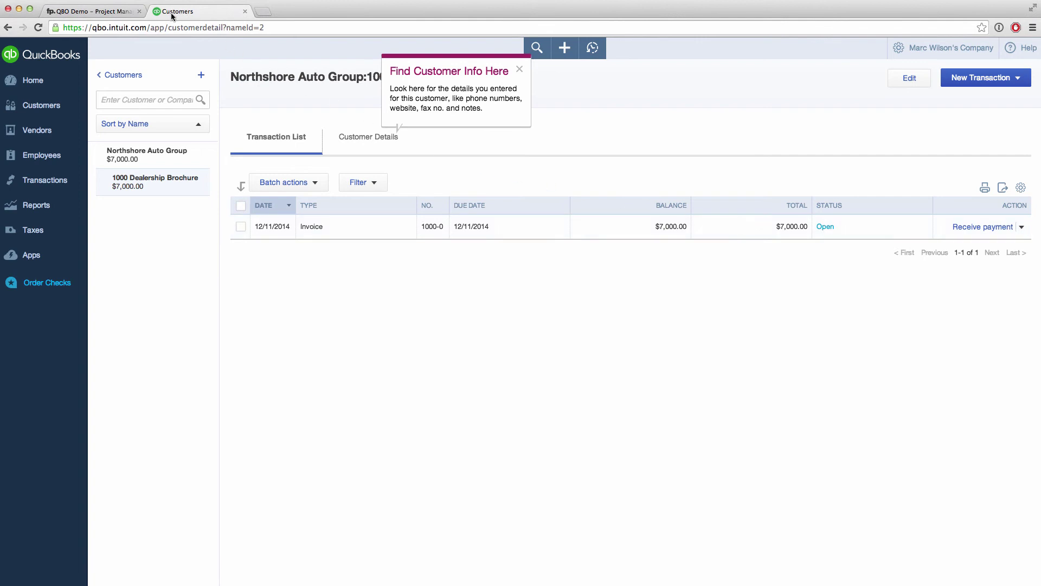
{"action": "left_click", "coordinate": [103, 12]}
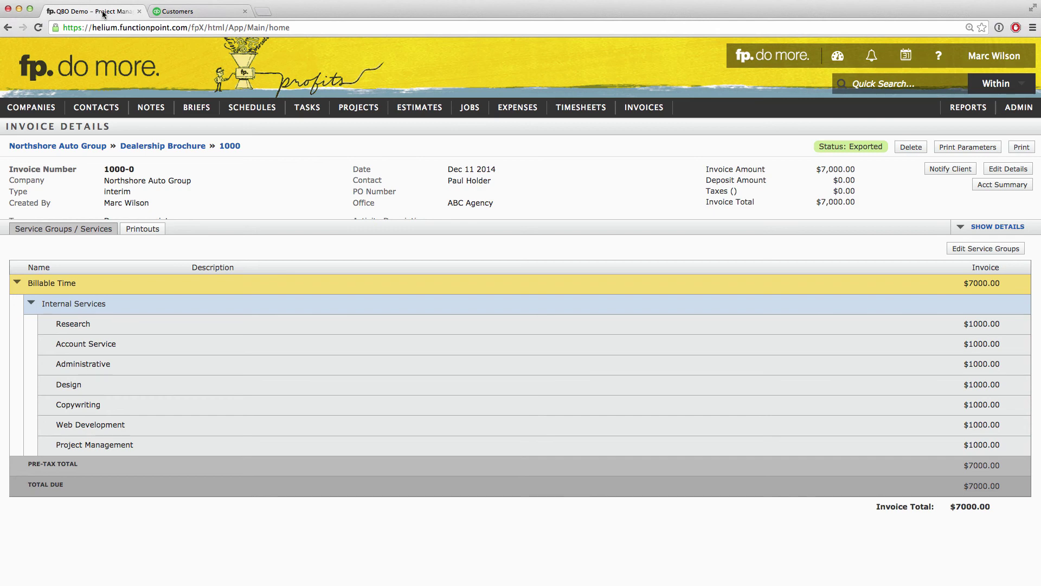